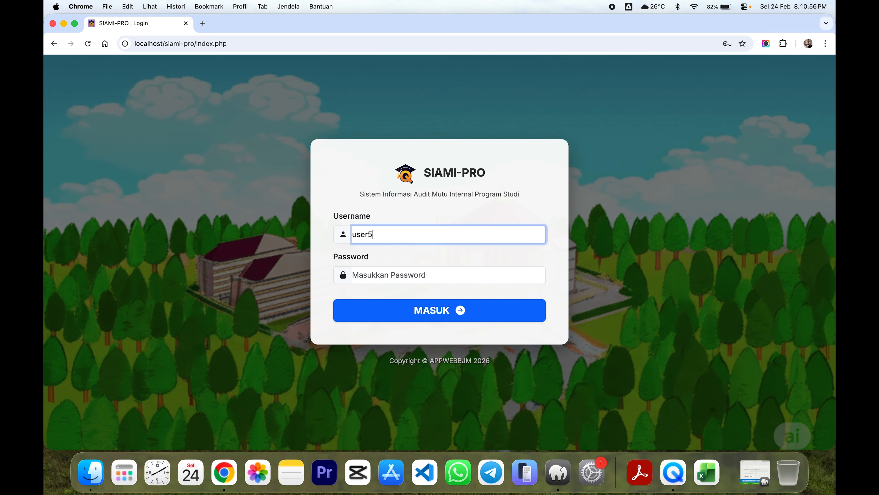
Step: Enter the account password, sign in, and choose the Auditor access level
click(447, 275)
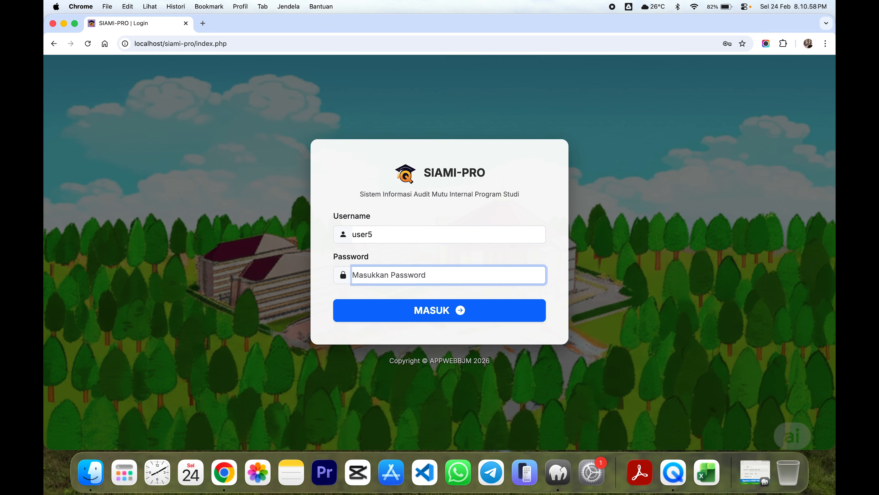
text(********)
click(426, 319)
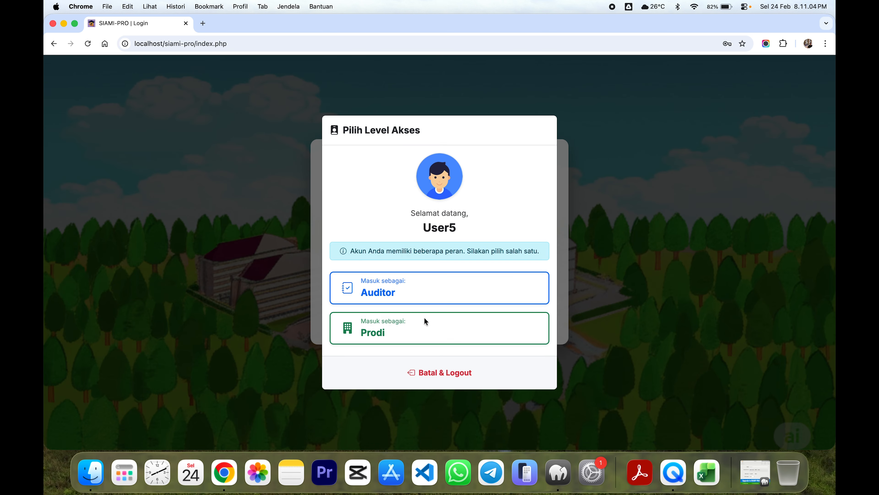
click(407, 294)
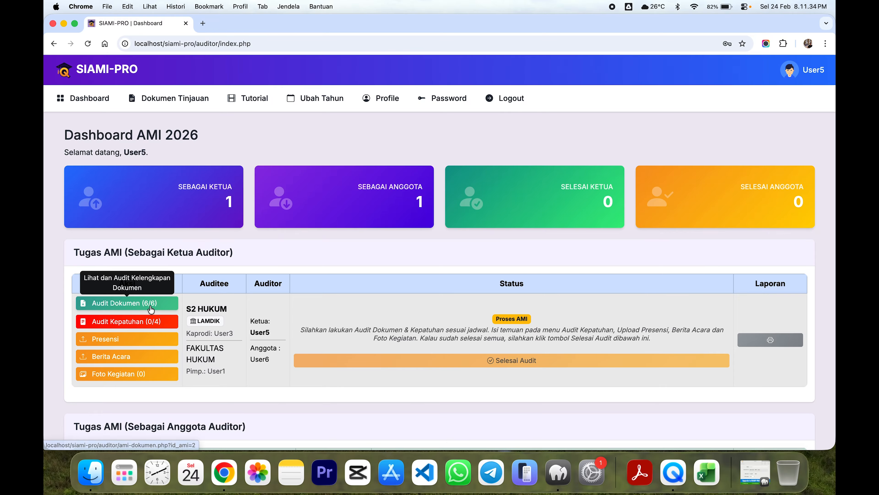
Step: View the Audit Dokumen list for S2 HUKUM, check the Dokumen Bukti Sosialisasi VMTS file, and return to the dashboard
click(149, 304)
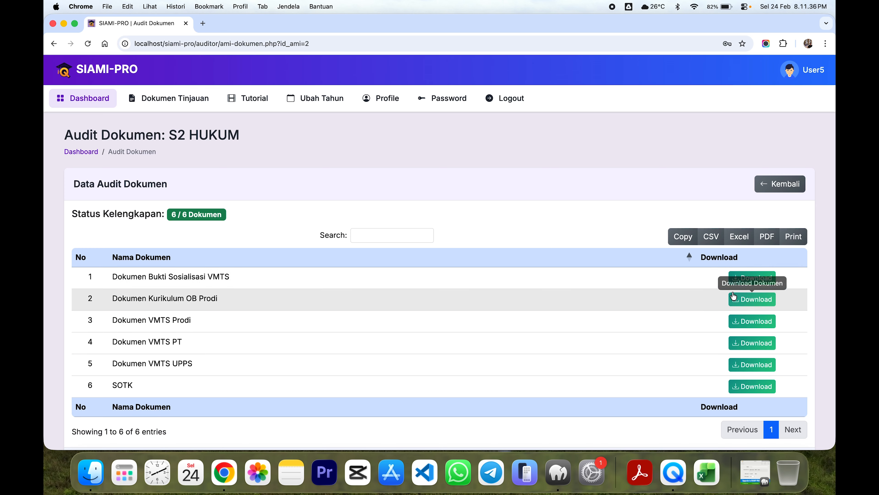
click(744, 279)
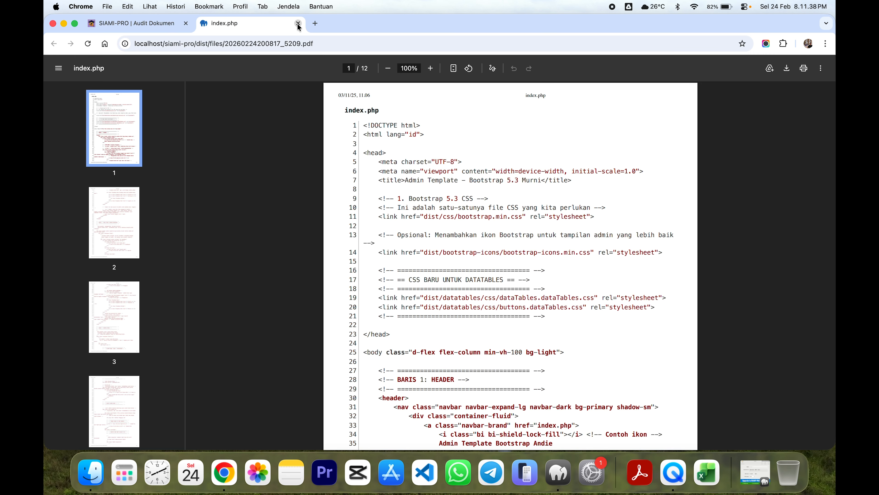
click(298, 24)
click(794, 193)
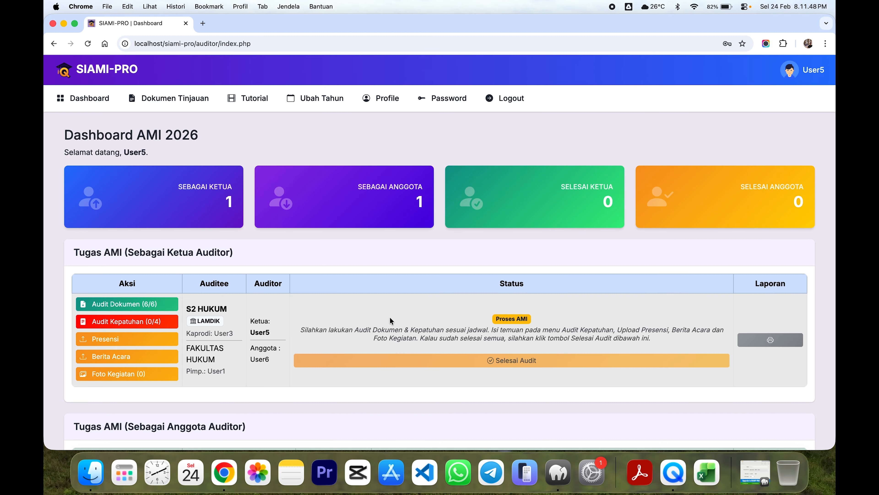
Step: Open the Audit Kepatuhan finding form for item 1.1 under the Visi Keilmuan Program Studi criterion
click(141, 323)
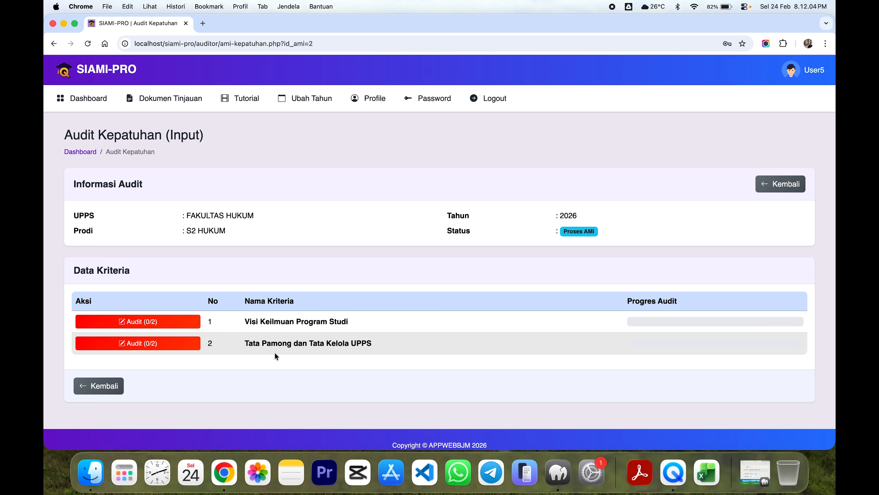
click(169, 321)
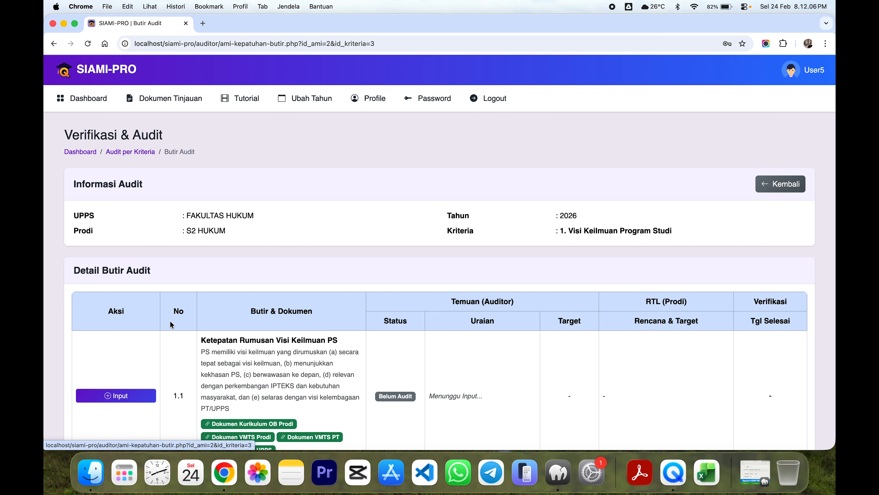
scroll(170, 320, down, 6)
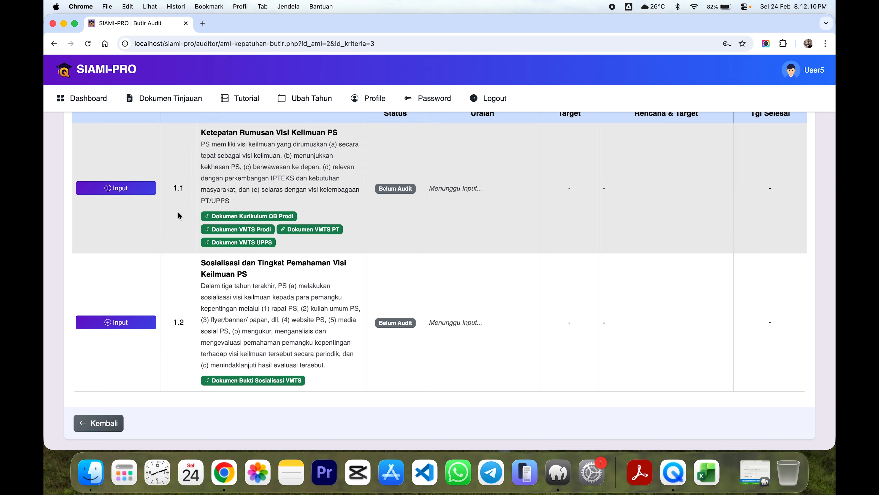
scroll(148, 238, up, 1)
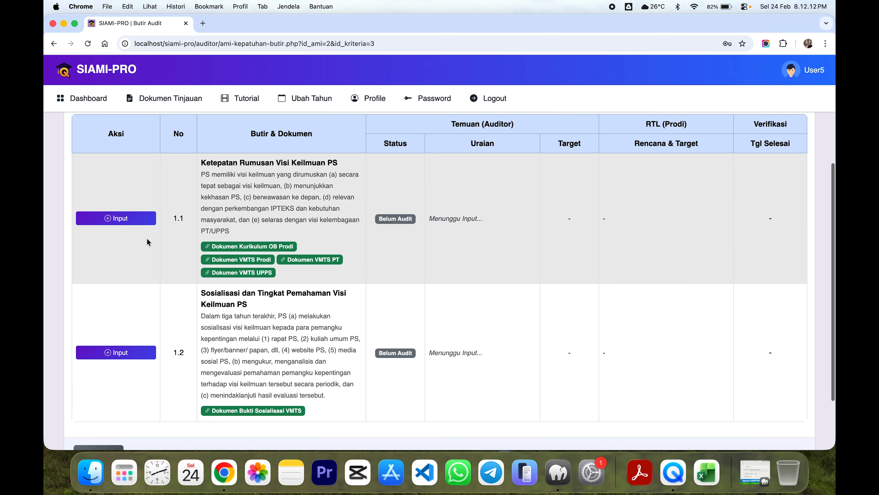
click(114, 220)
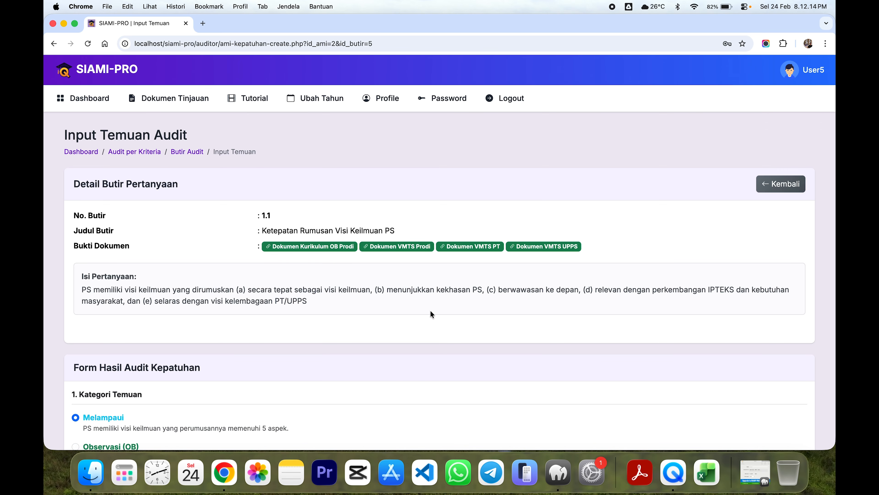
Step: Check the item 1.1 evidence files Dokumen Kurikulum OB Prodi, Dokumen VMTS Prodi and Dokumen VMTS PT, closing each one
click(303, 250)
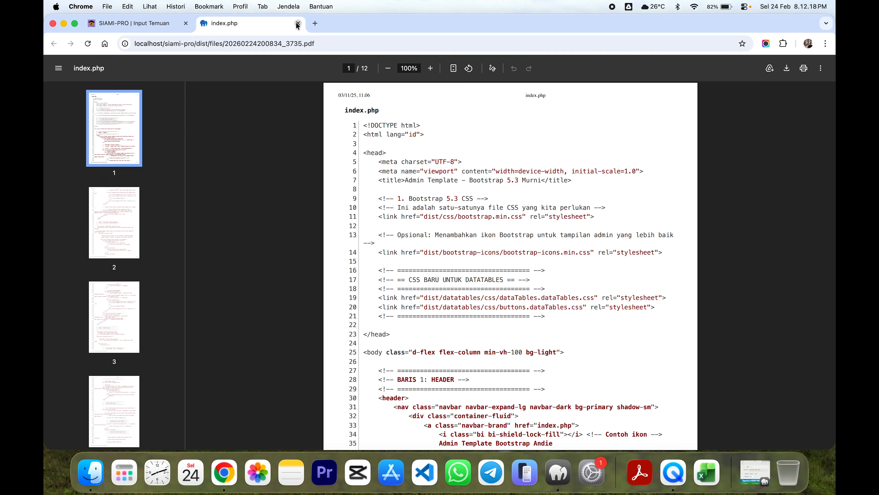
click(298, 23)
click(415, 247)
click(298, 23)
click(476, 247)
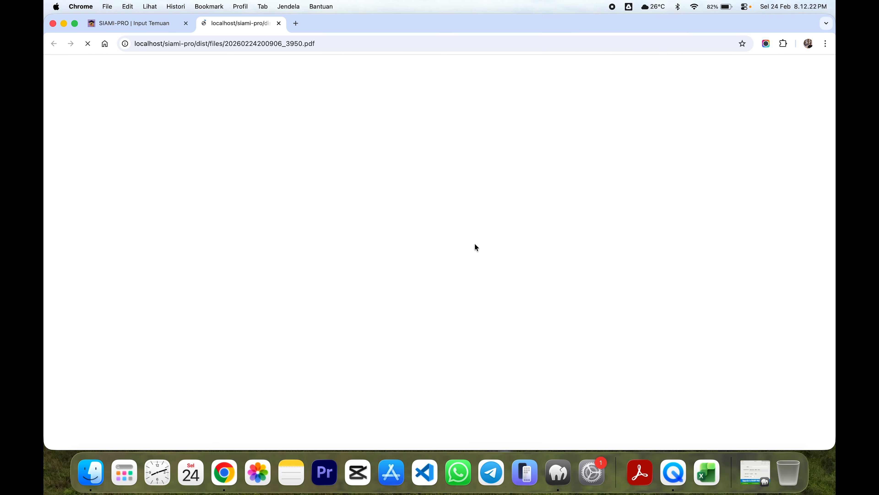
click(299, 23)
Step: Try the Observasi (OB), KTS Minor and KTS Mayor finding categories for item 1.1
scroll(369, 248, down, 3)
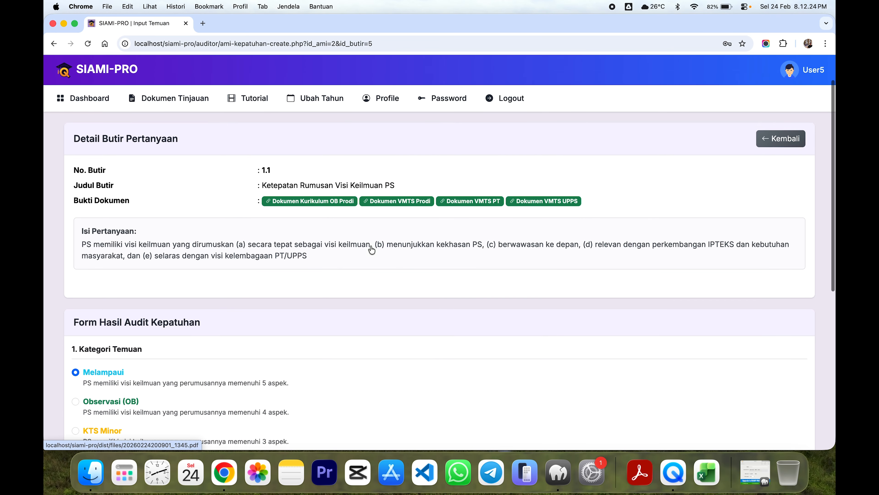
scroll(370, 248, down, 2)
scroll(104, 325, down, 2)
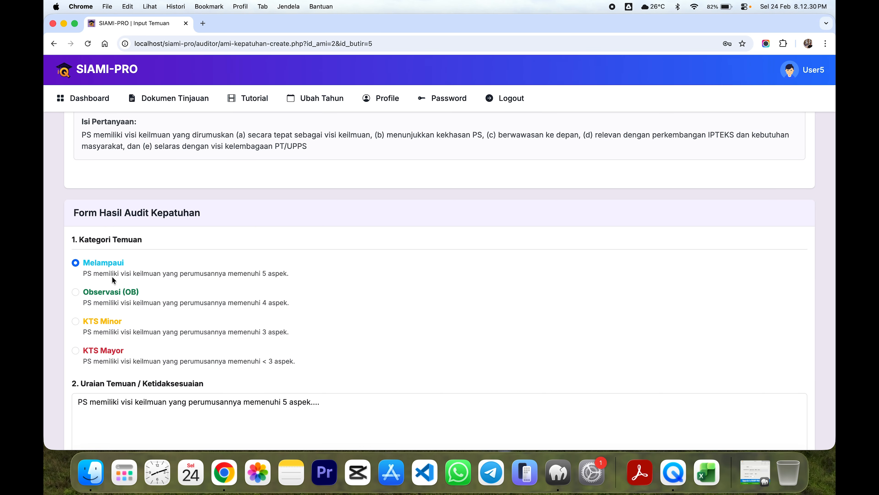
click(121, 292)
click(101, 323)
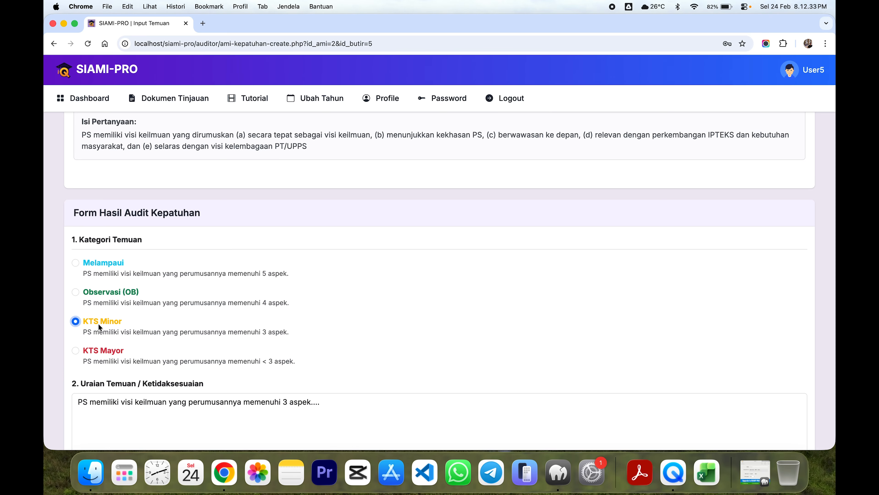
click(99, 350)
Step: Categorise item 1.1 as Melampaui, replace the description's trailing dots with "dan sudah sangat baik.", and save the finding
scroll(306, 325, down, 5)
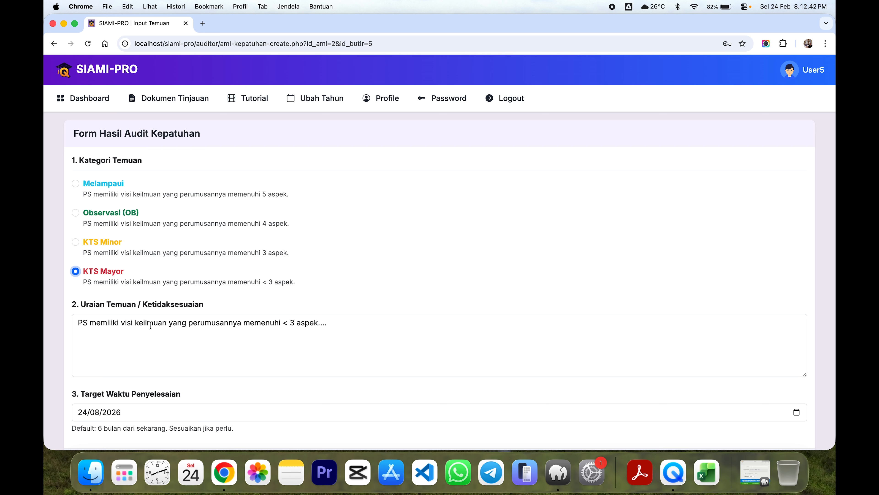
click(97, 187)
click(328, 329)
key(BackSpace)
key(BackSpace)
key(BackSpace)
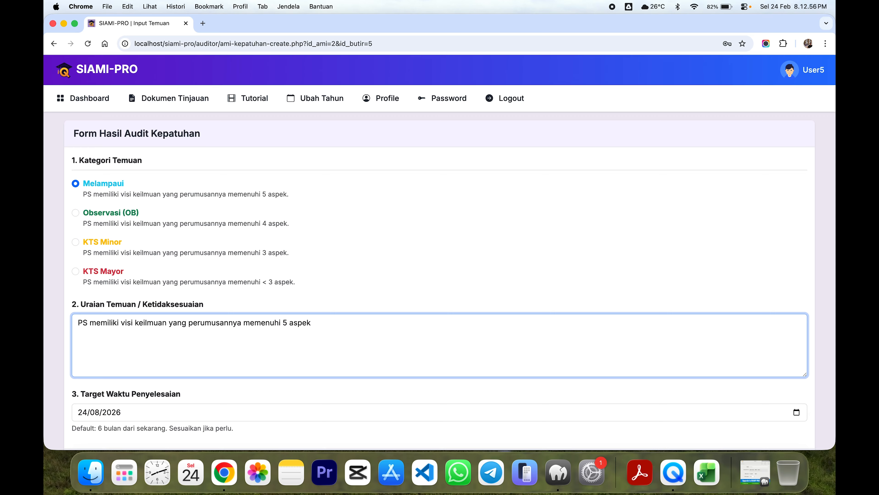
text(dan sudah sangat baik.)
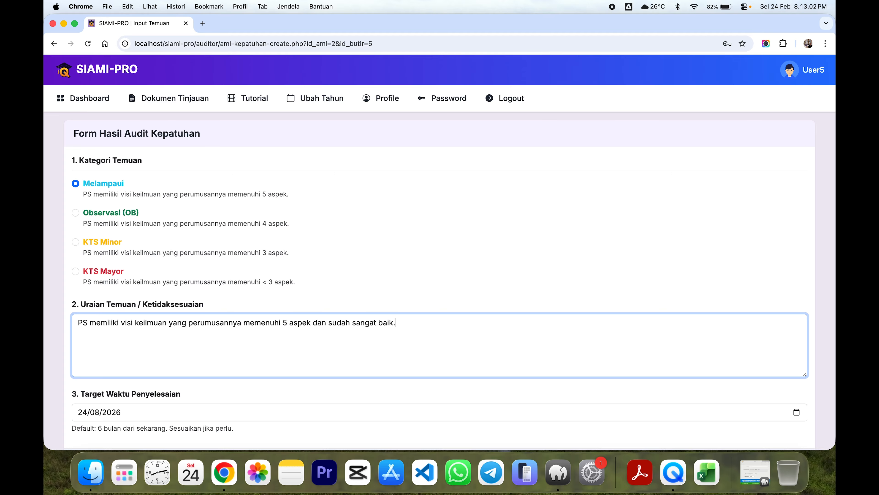
scroll(326, 388, down, 3)
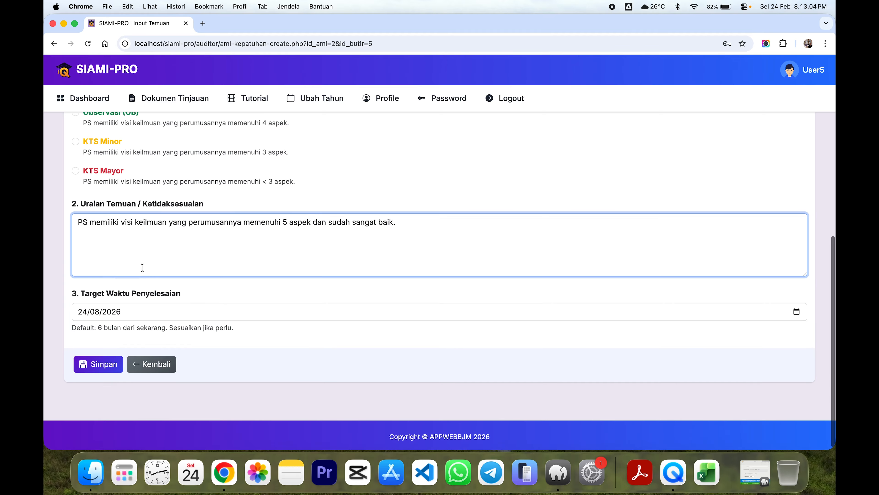
click(104, 363)
Step: Go back to the criteria list, reopen Visi Keilmuan Program Studi, and open the finding form for item 1.2
scroll(310, 365, down, 5)
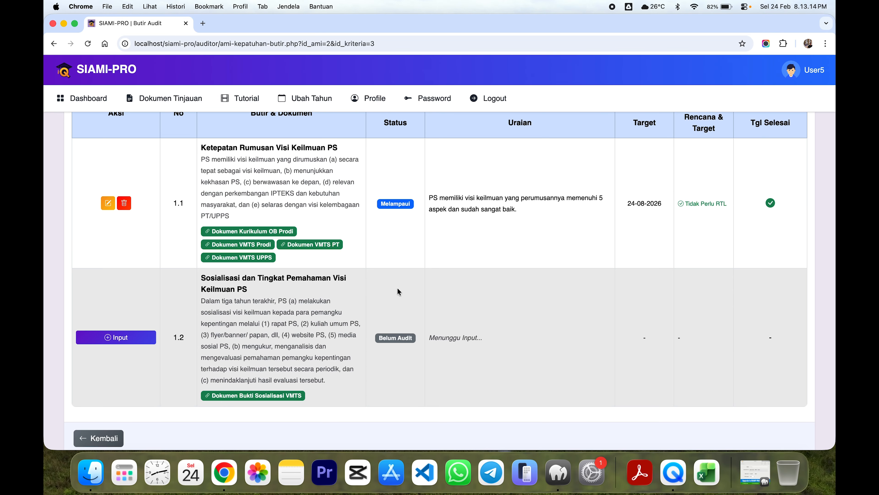
click(99, 439)
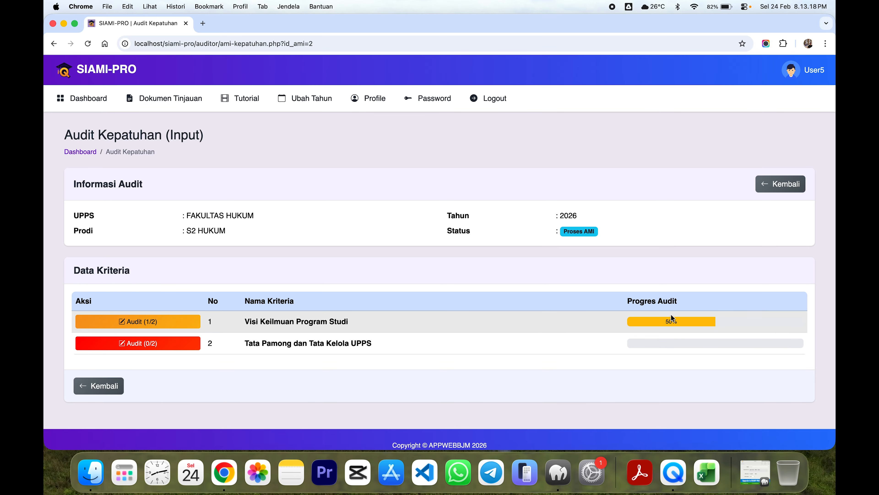
click(158, 326)
scroll(150, 366, down, 3)
scroll(150, 364, down, 2)
click(117, 405)
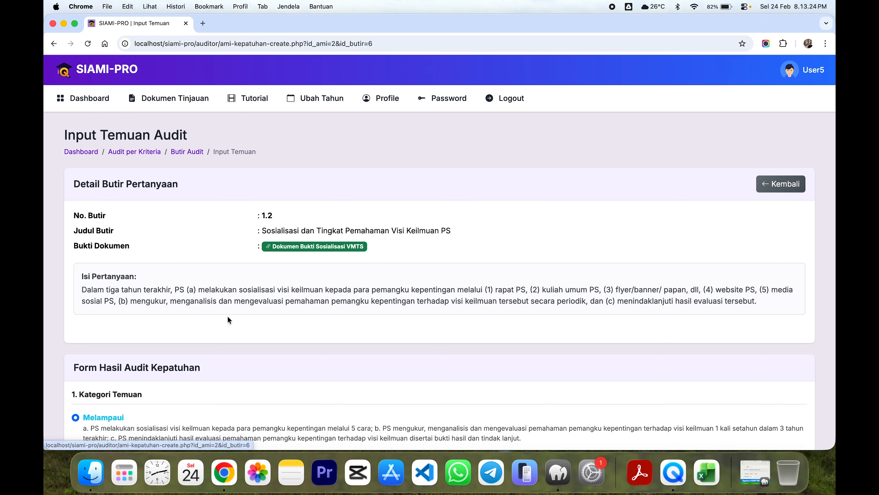
Step: Set the finding category of item 1.2 to Observasi (OB)
scroll(293, 324, down, 3)
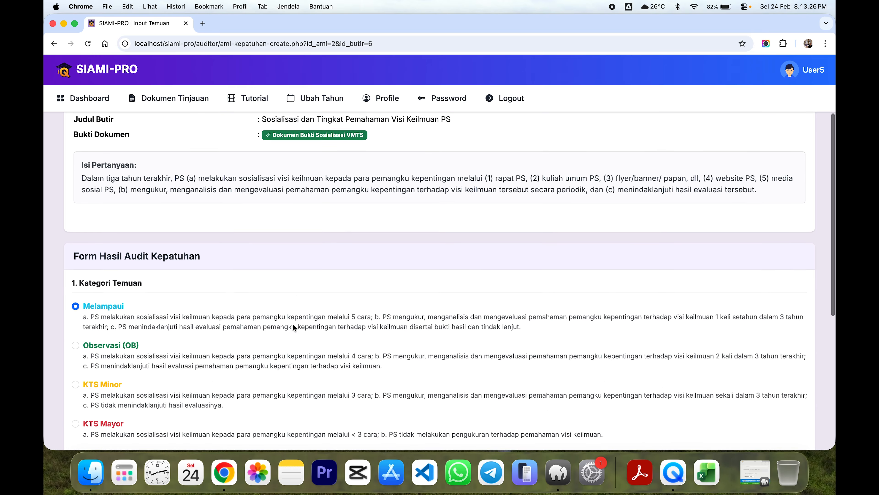
scroll(292, 326, up, 1)
click(110, 357)
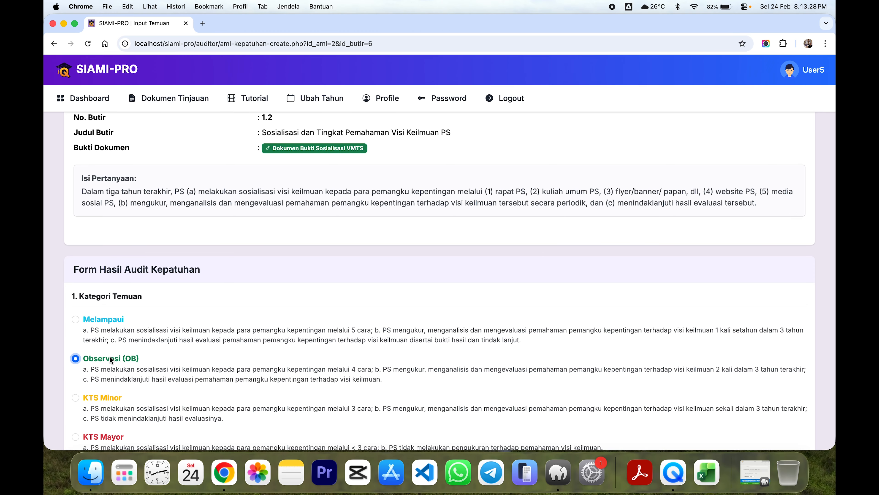
scroll(256, 355, down, 4)
scroll(256, 356, down, 3)
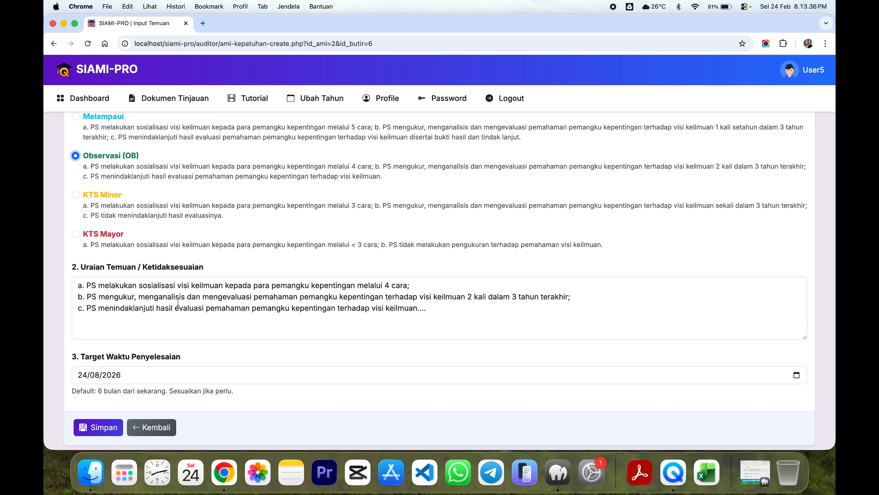
Step: Try 3 as the number of "cara" in point a of the finding description and restore it to 4
click(390, 285)
key(BackSpace)
text(3)
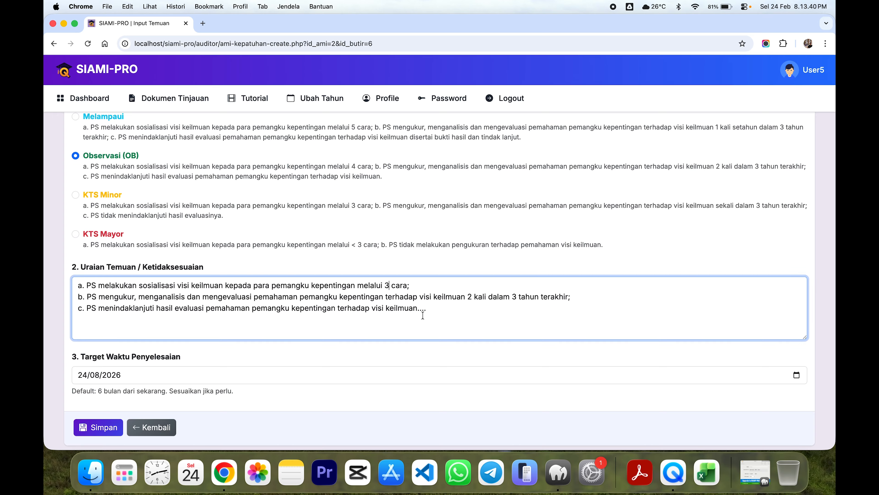
key(BackSpace)
text(4)
Step: Replace the description's trailing dots with a new line reading "Dokumen masih kurang lengkap." and save the item 1.2 finding
click(429, 312)
key(BackSpace)
text(Dokumen masih kurang lengkap.)
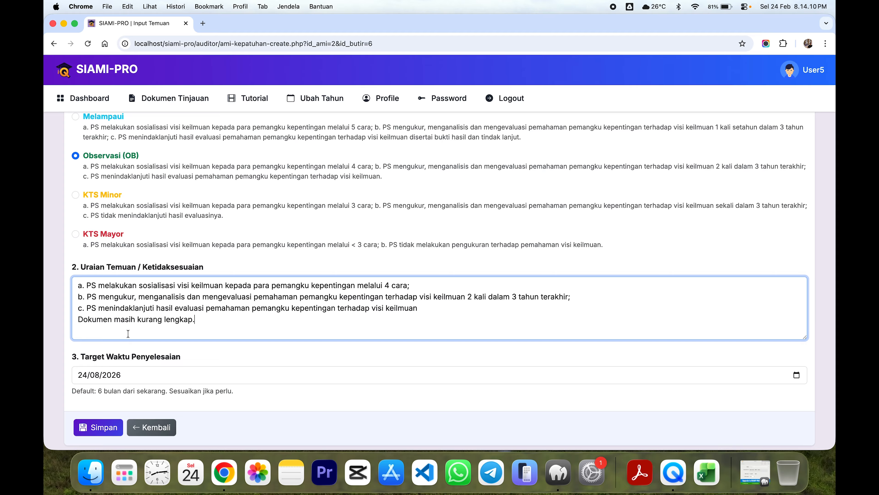
click(94, 375)
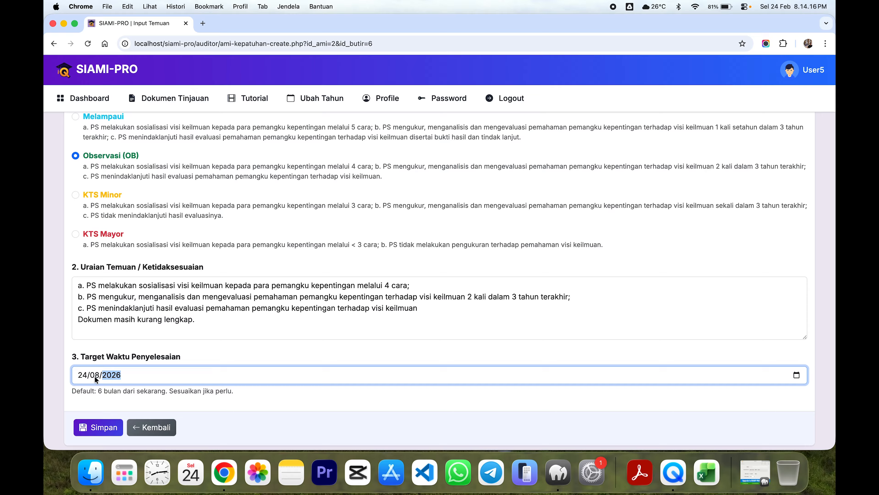
click(84, 376)
click(98, 427)
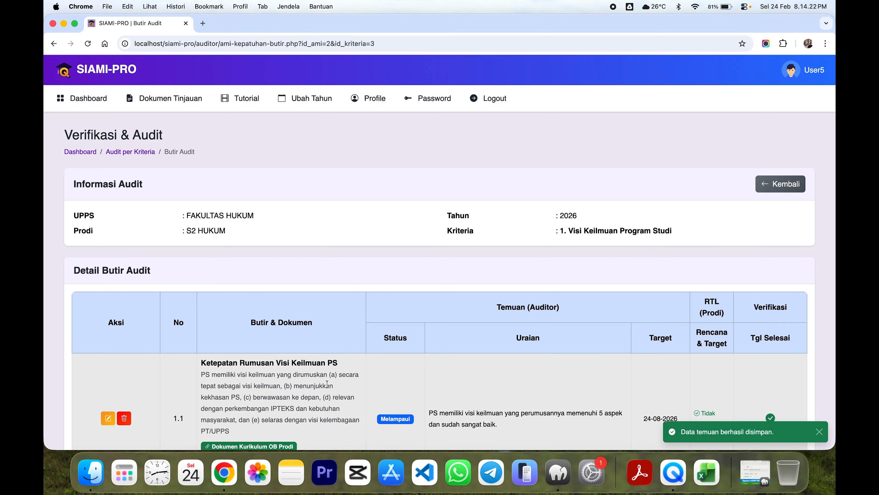
Step: Review the saved findings, return to the criteria list, and open the audit items of Tata Pamong dan Tata Kelola UPPS
scroll(327, 383, down, 10)
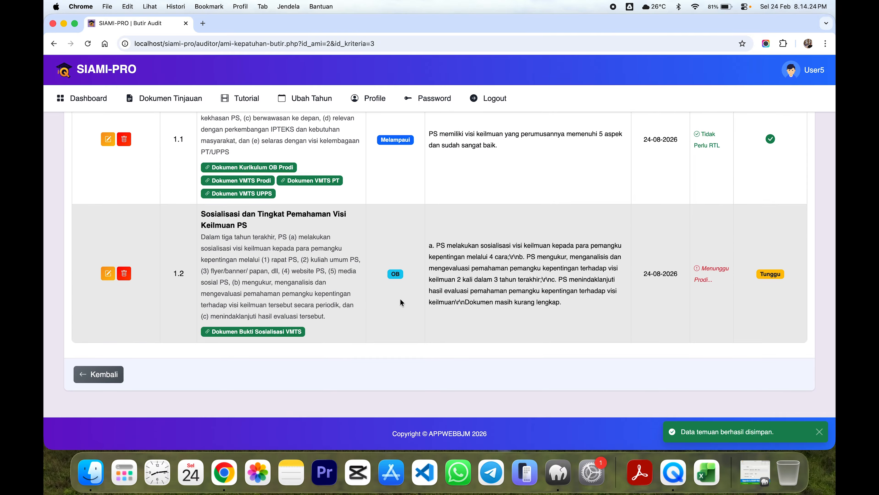
scroll(510, 281, up, 3)
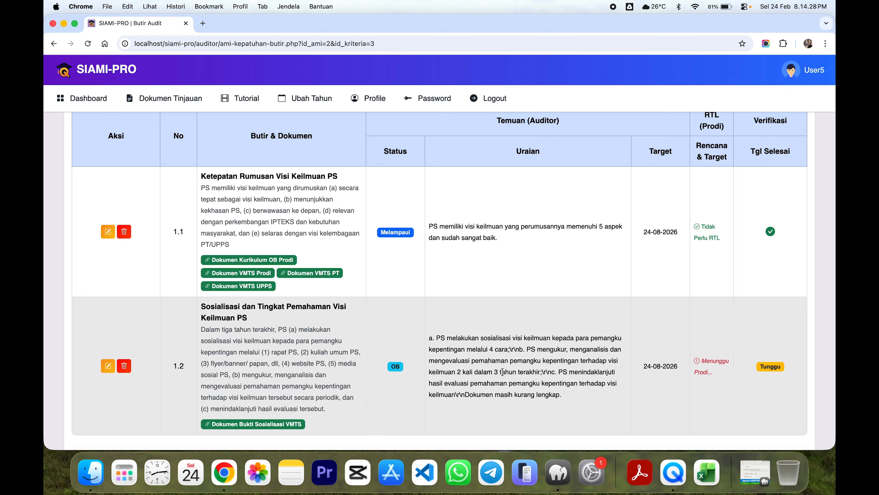
scroll(484, 370, up, 6)
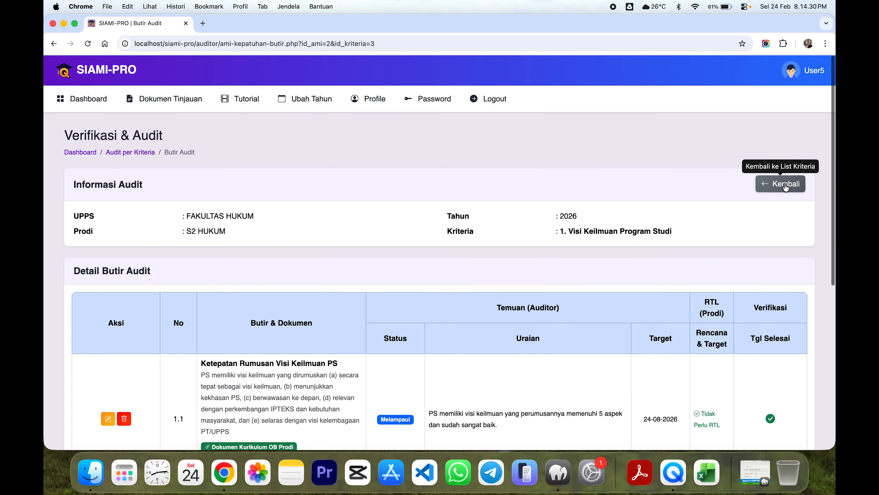
click(786, 187)
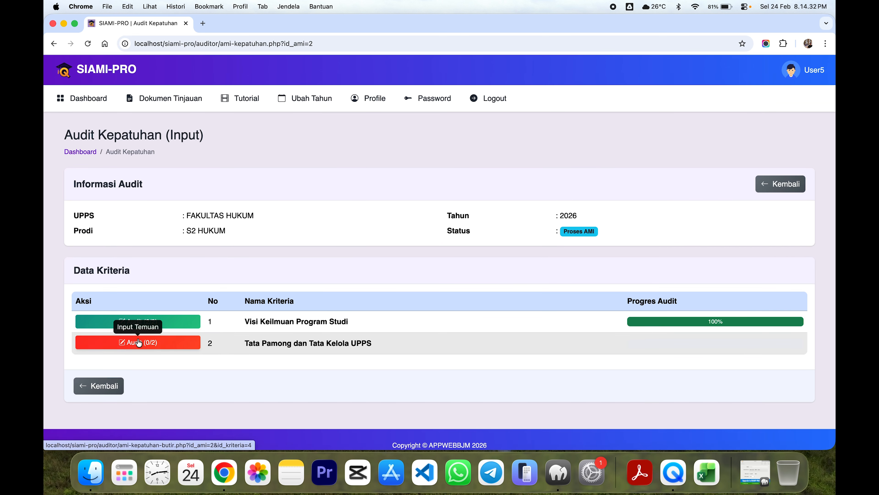
click(152, 343)
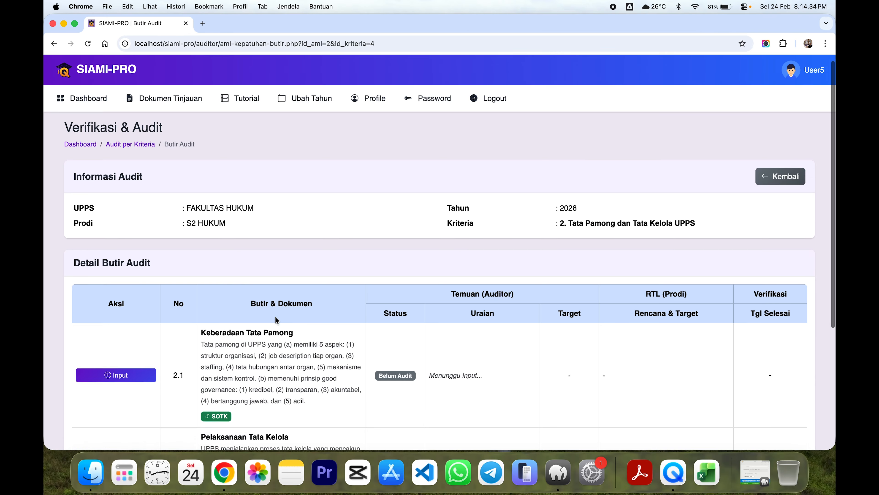
Step: Enter a KTS Minor finding for item 2.1 Keberadaan Tata Pamong and save it
scroll(276, 316, down, 5)
click(127, 200)
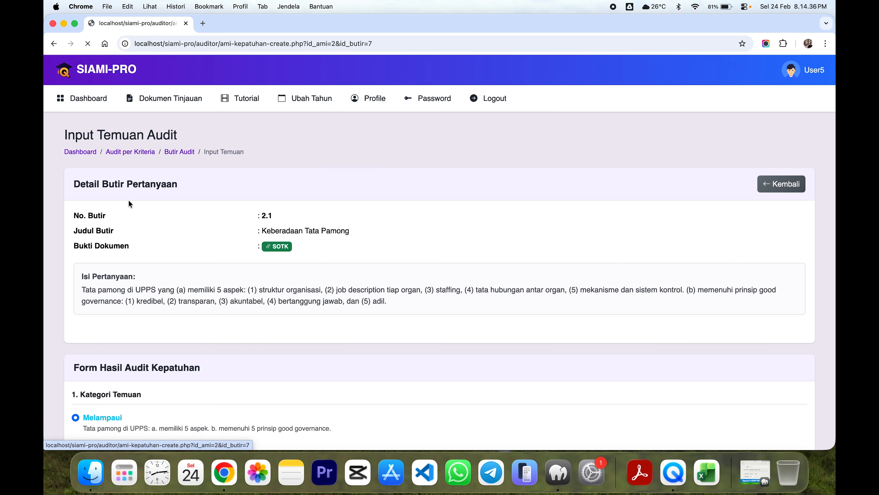
scroll(207, 347, down, 6)
click(93, 272)
scroll(230, 357, down, 3)
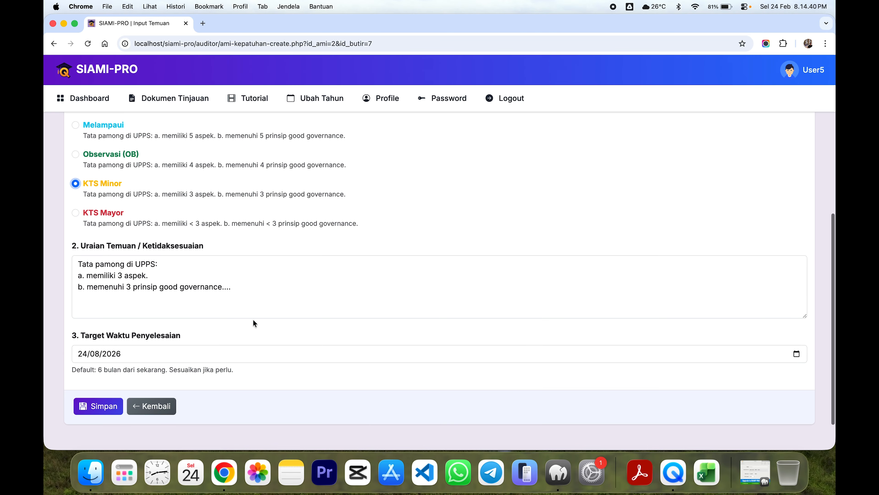
click(99, 406)
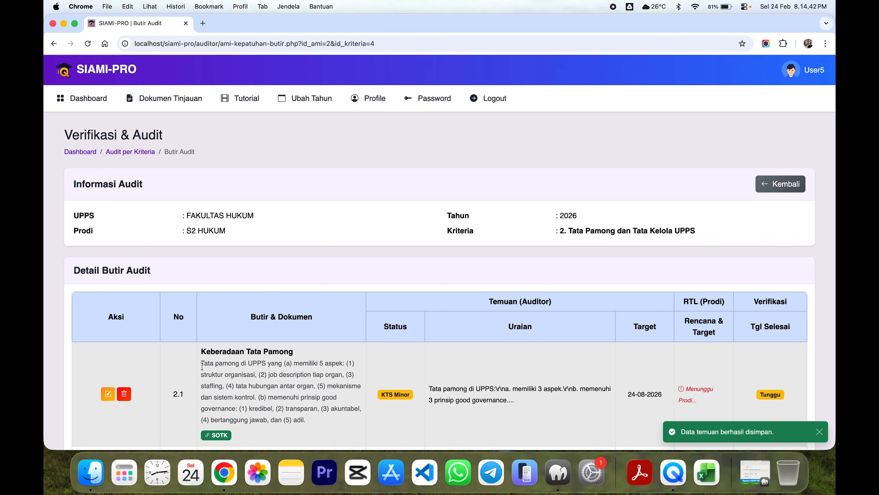
Step: Enter and save a KTS Mayor finding for item 2.2 Pelaksanaan Tata Kelola, and return to the dashboard
scroll(104, 403, down, 5)
click(111, 296)
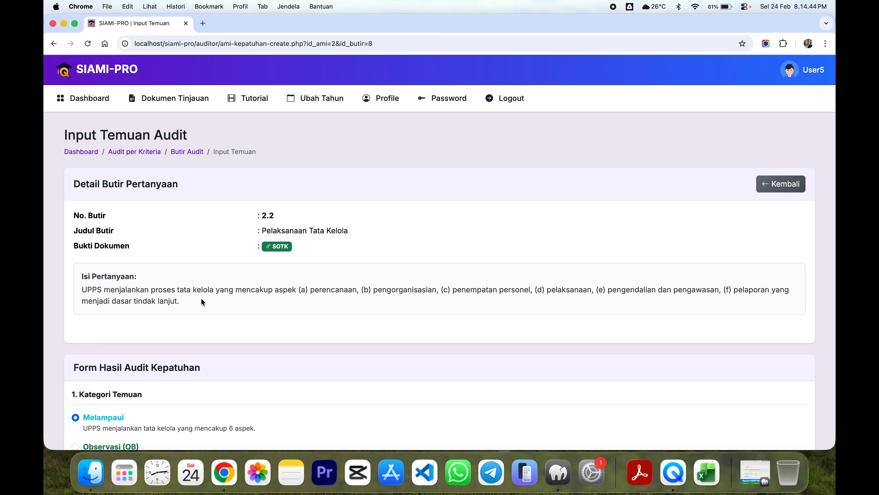
scroll(201, 297, down, 10)
click(108, 225)
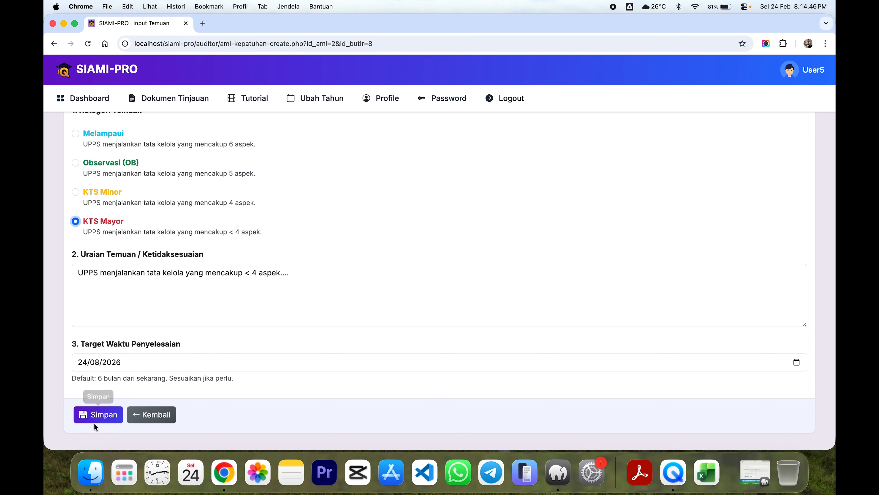
click(96, 416)
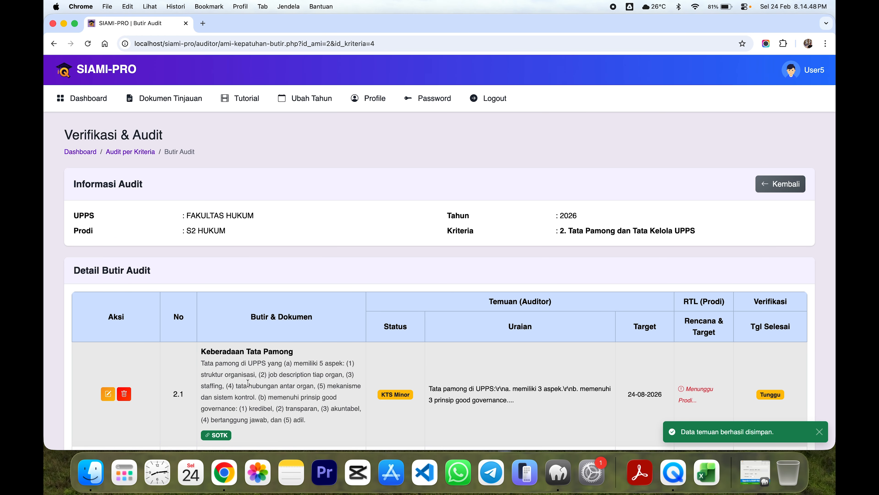
click(787, 186)
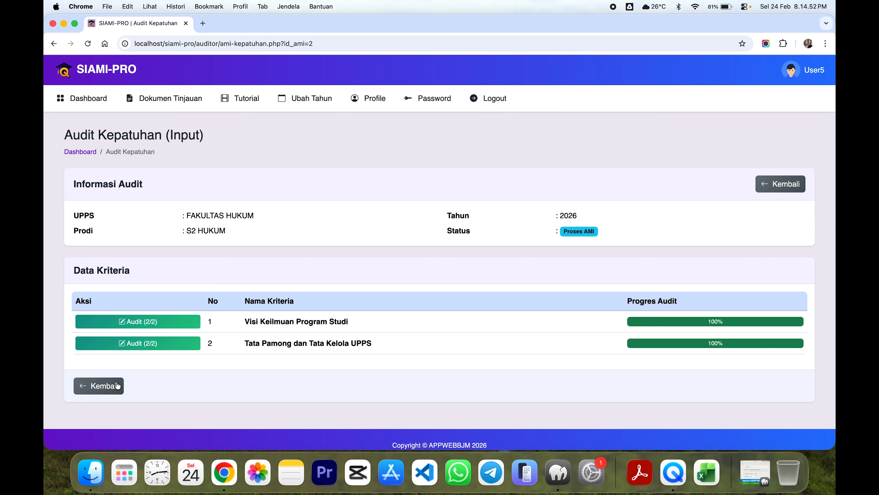
click(98, 386)
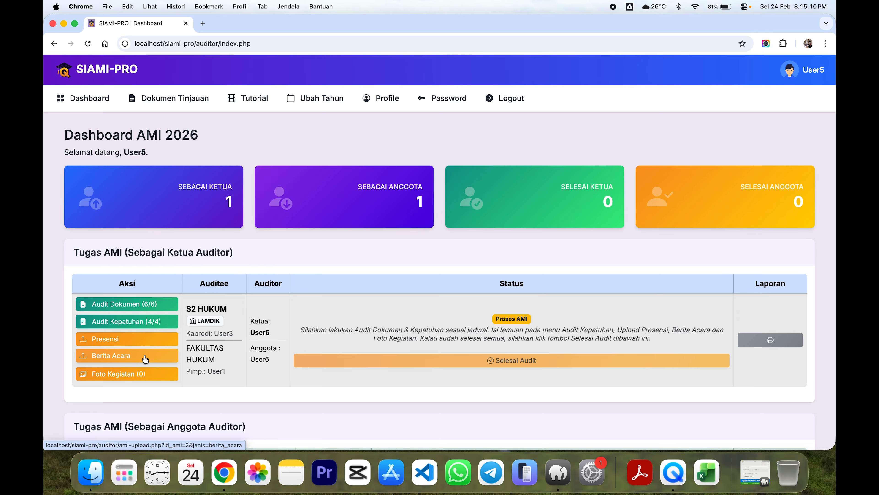
Step: Upload gambar.png from the Desktop as the Presensi photo of the S2 HUKUM audit
click(145, 339)
click(159, 277)
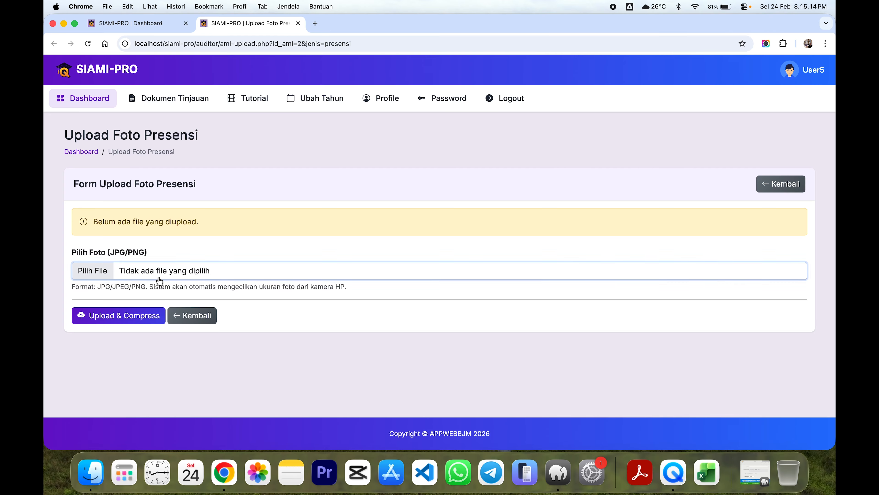
double_click(225, 174)
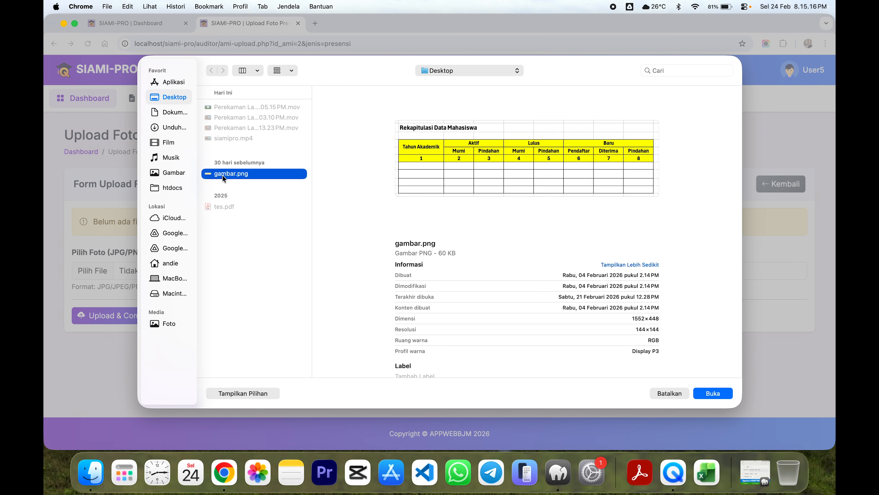
click(131, 322)
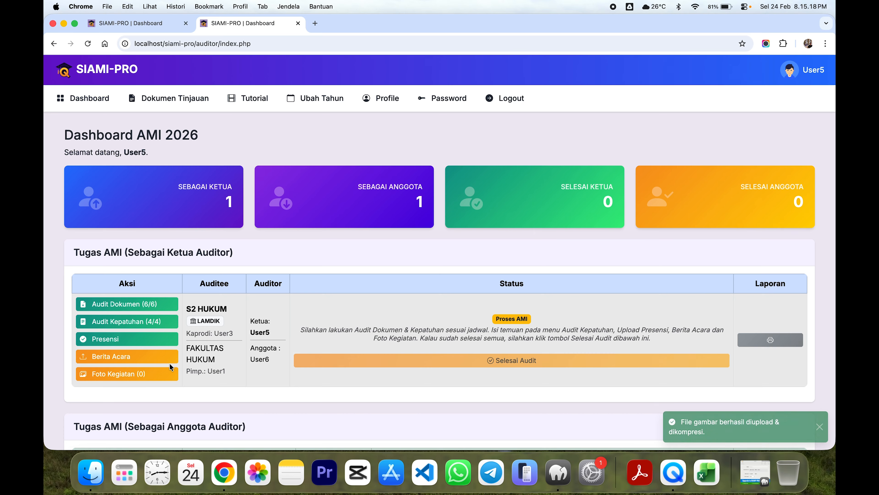
Step: Upload gambar.png from the Desktop as the Berita Acara photo of the S2 HUKUM audit
click(112, 356)
click(93, 270)
double_click(224, 175)
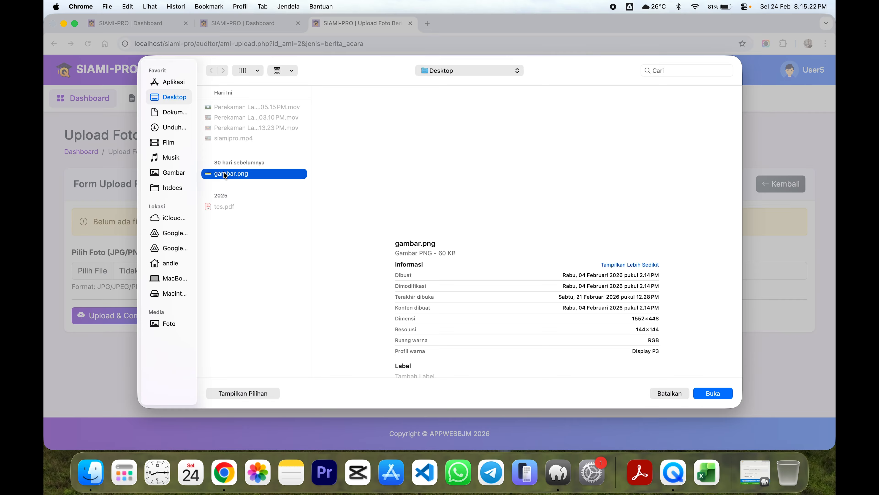
click(120, 321)
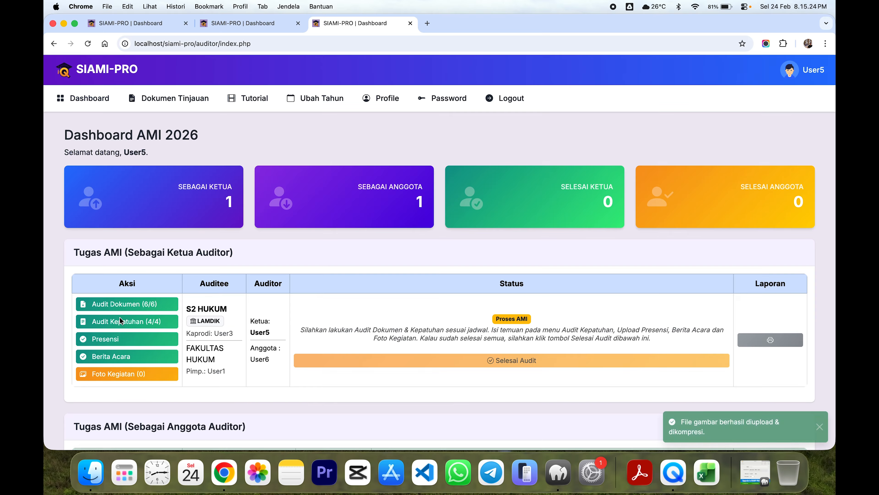
Step: Open the audit's Foto Kegiatan and upload gambar.png as the first activity photo
click(112, 377)
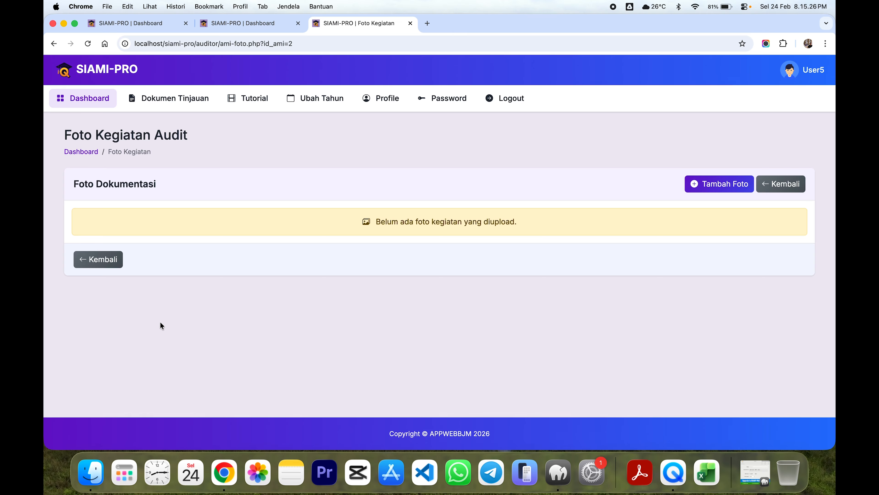
click(704, 183)
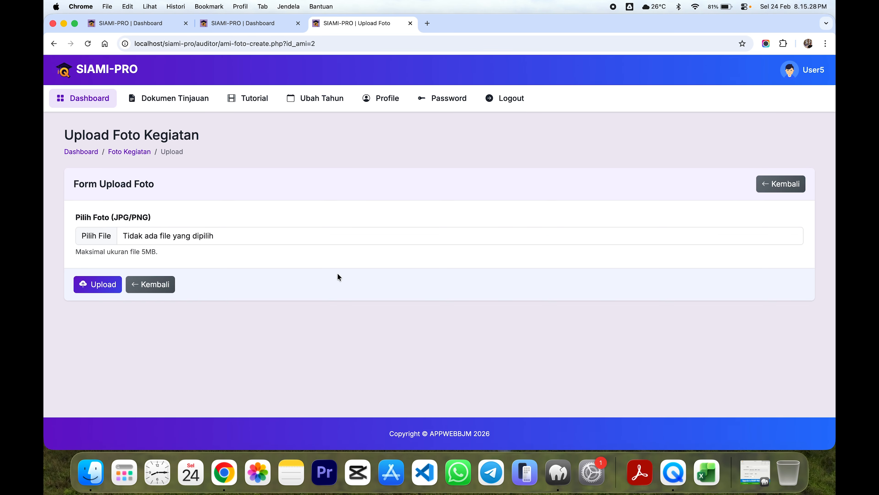
click(197, 238)
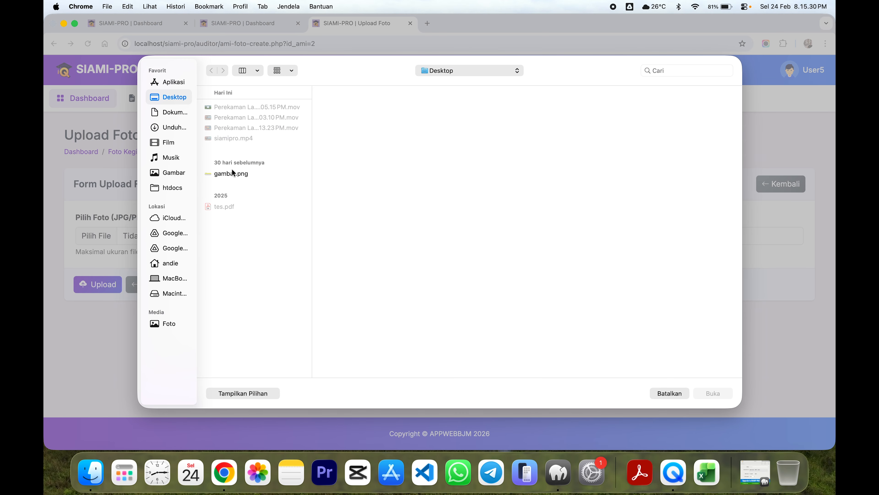
double_click(232, 173)
click(95, 280)
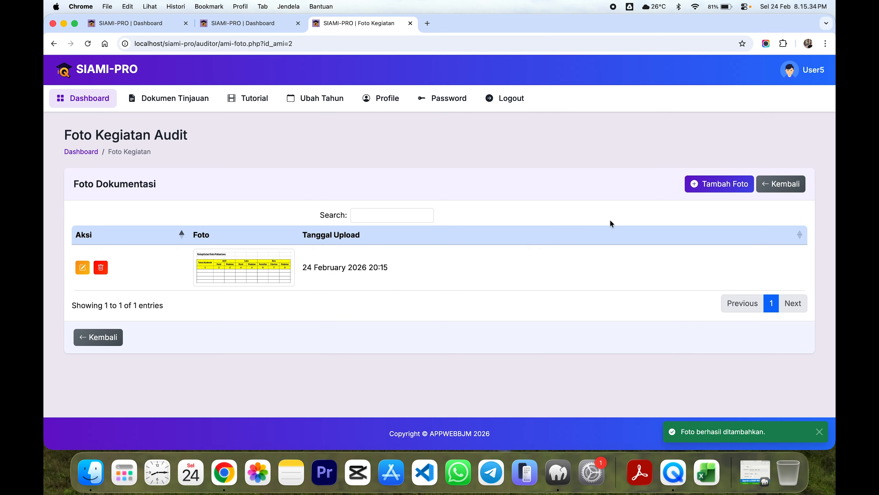
Step: Add gambar.png again as a second activity photo in Foto Kegiatan
click(713, 192)
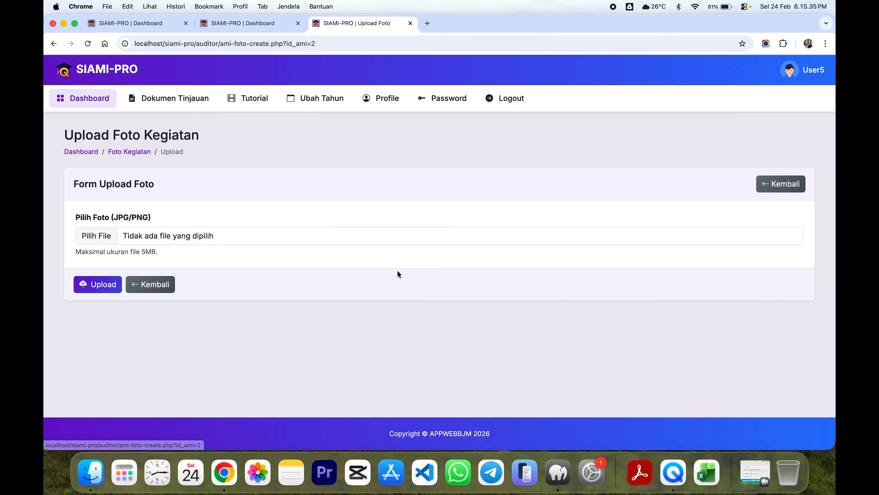
click(233, 239)
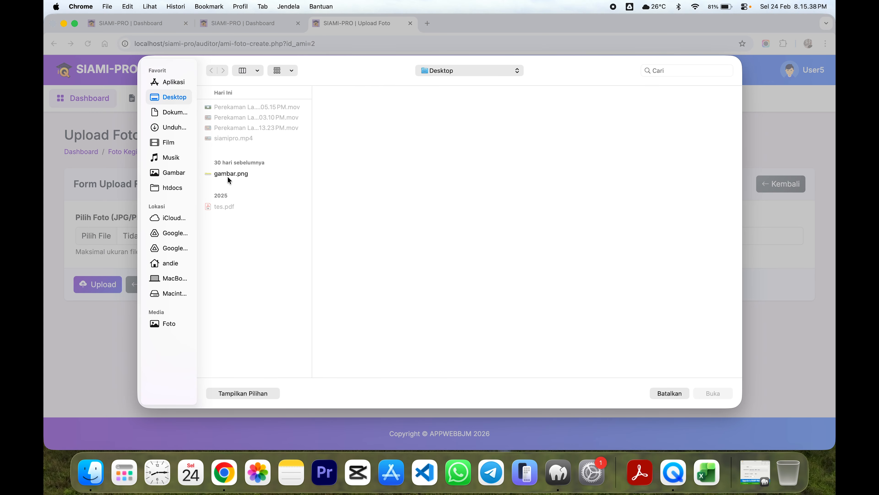
double_click(228, 176)
click(98, 283)
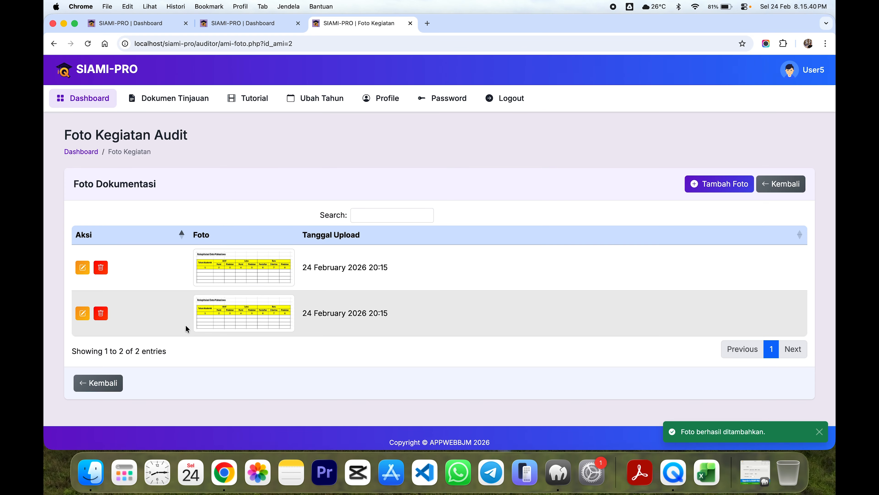
Step: Return to the dashboard and mark the S2 HUKUM audit as finished with Selesai Audit
click(79, 388)
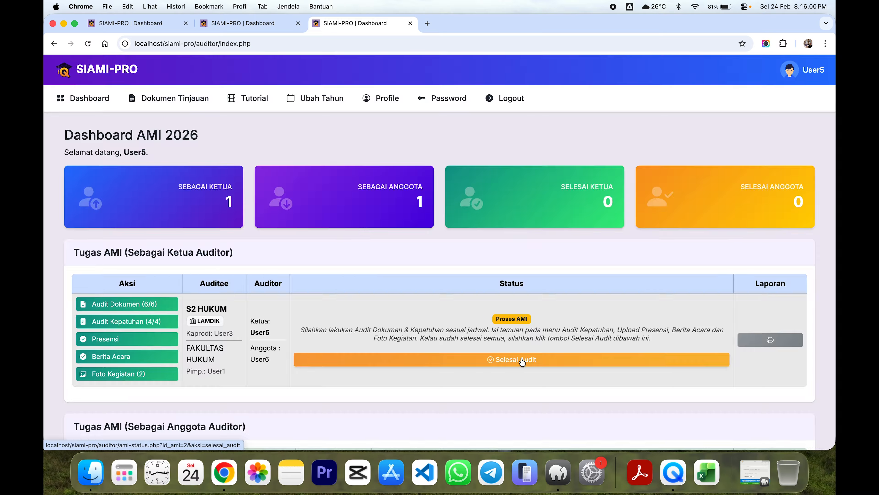
click(522, 360)
click(520, 103)
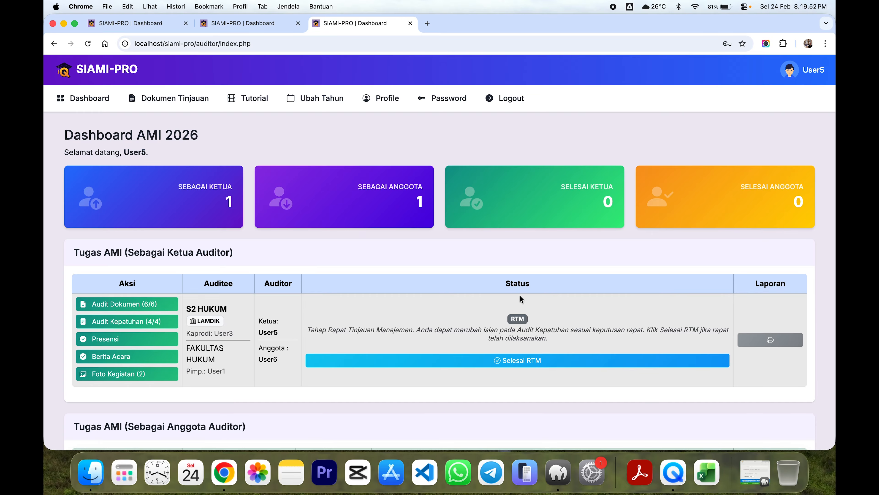
Step: Review the Visi Keilmuan Program Studi findings in Audit Kepatuhan, including item 1.1's edit form, and return to the criteria list
click(131, 322)
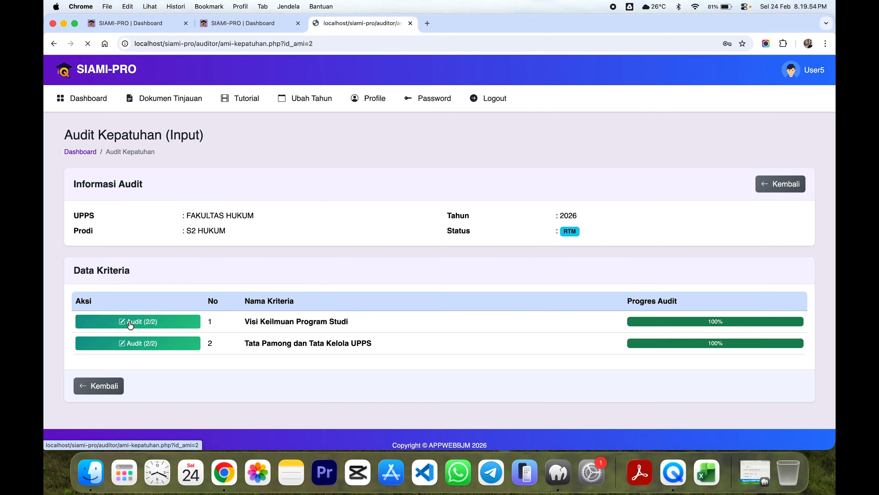
click(155, 323)
scroll(147, 315, down, 4)
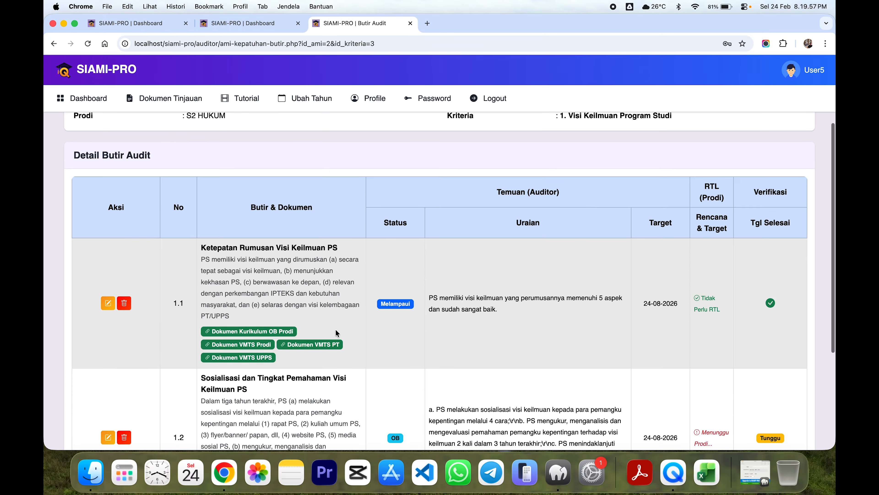
click(107, 304)
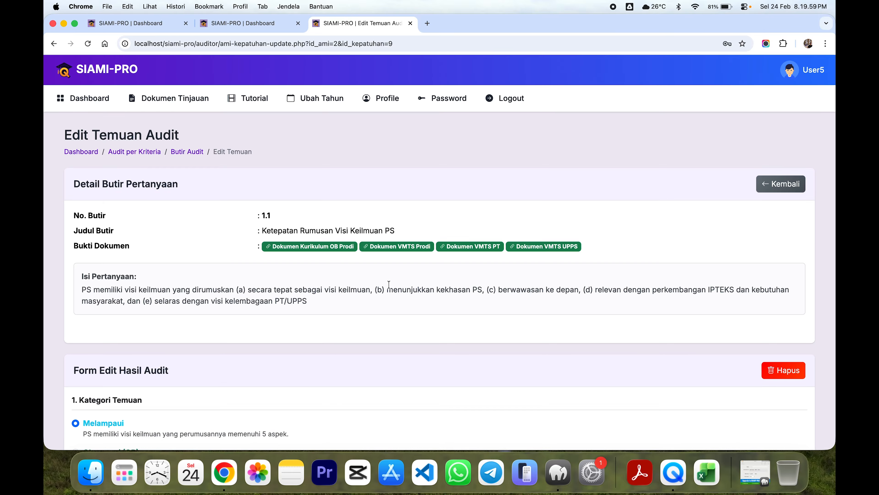
click(777, 187)
scroll(554, 311, down, 2)
scroll(532, 336, down, 5)
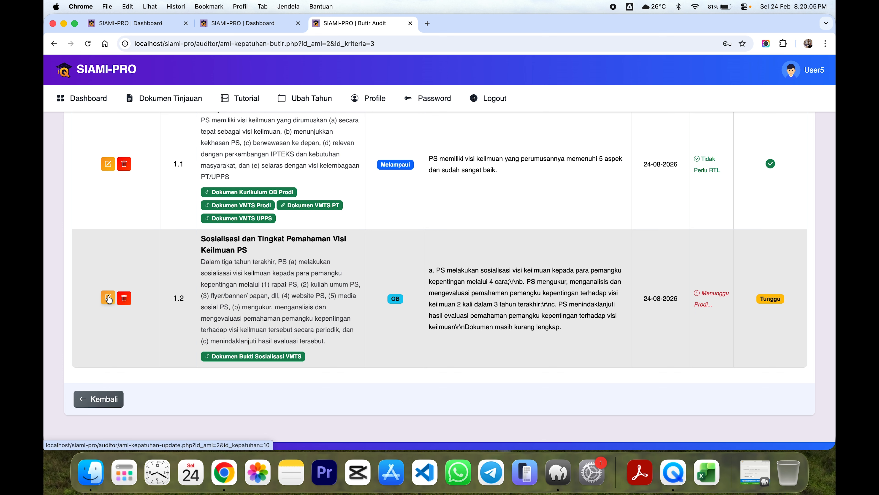
click(99, 399)
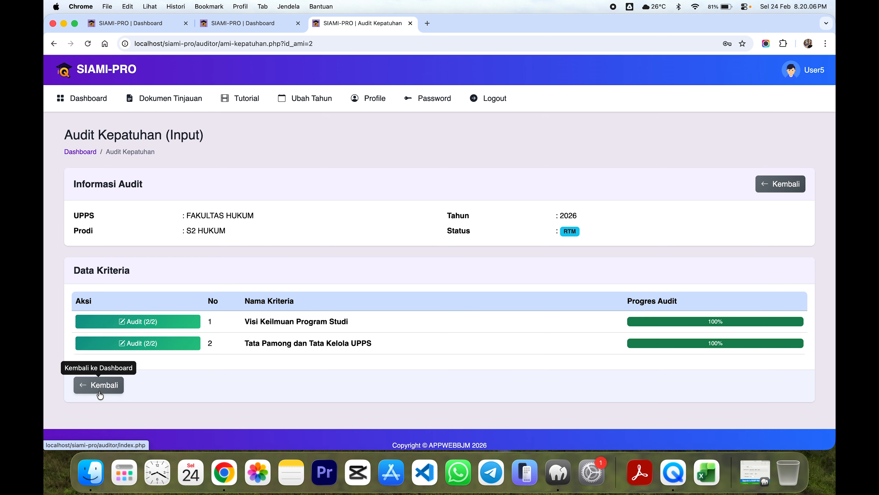
Step: Open the finding of item 2.2 Pelaksanaan Tata Kelola for editing, under Tata Pamong dan Tata Kelola UPPS
click(144, 351)
scroll(174, 333, down, 5)
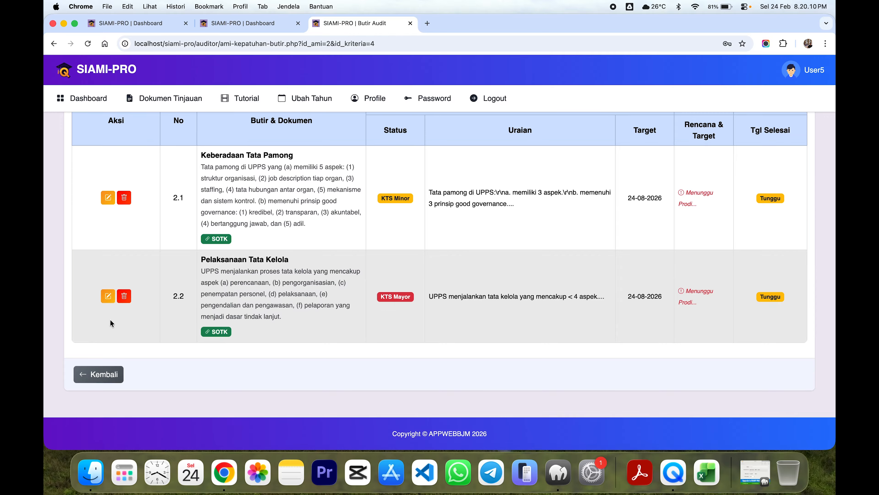
click(107, 297)
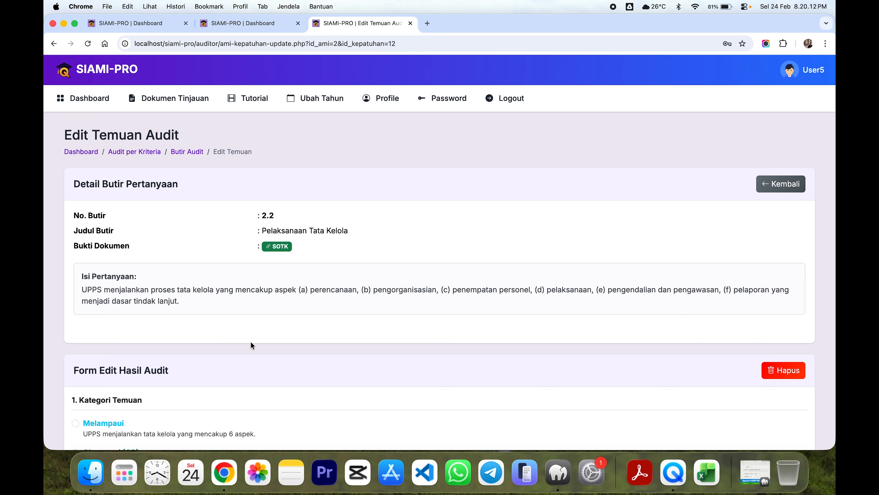
scroll(251, 341, down, 2)
scroll(251, 342, down, 3)
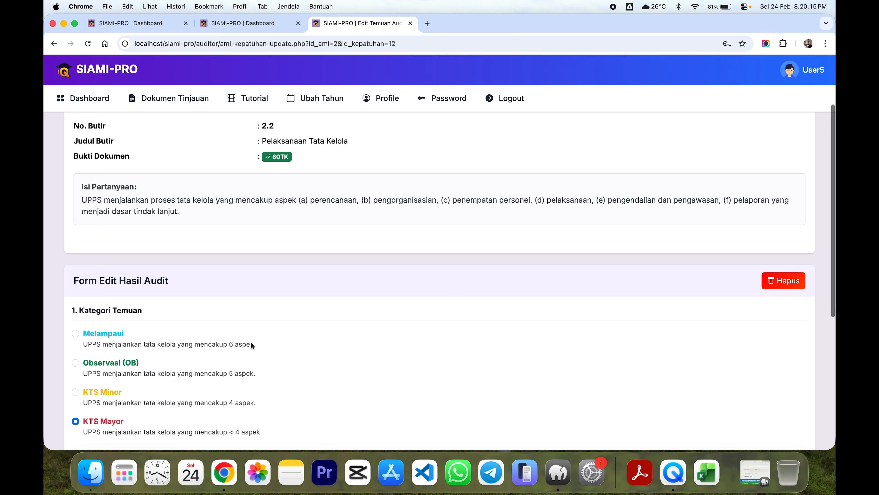
scroll(251, 342, down, 2)
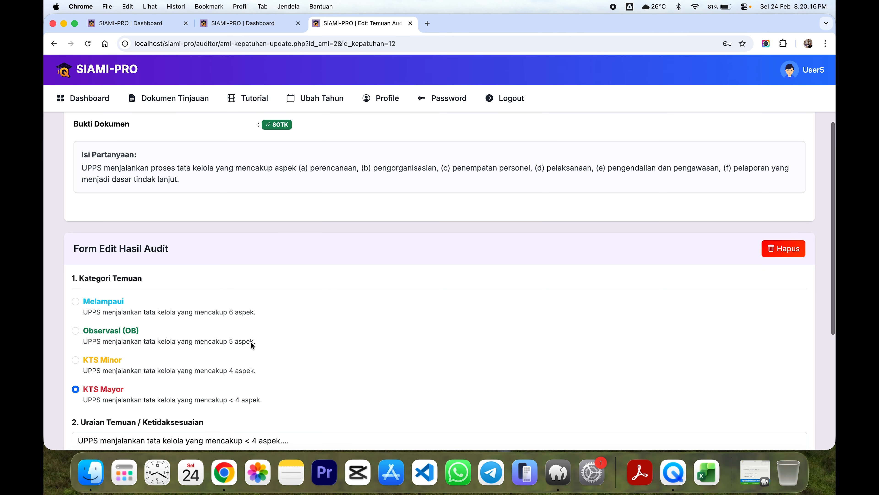
Step: Try other finding categories for item 2.2, settle on KTS Minor, save the update and return to the criteria list
click(89, 360)
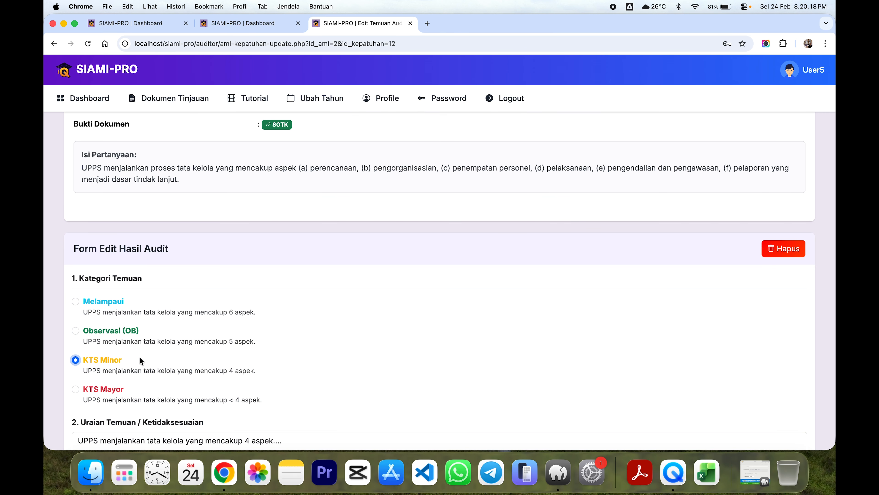
click(101, 330)
click(102, 300)
click(104, 361)
scroll(414, 380, down, 5)
scroll(414, 380, down, 3)
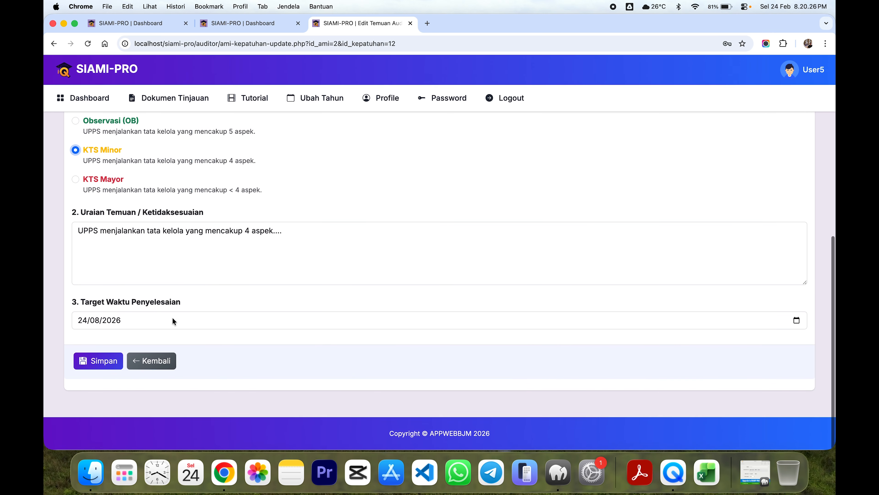
click(102, 366)
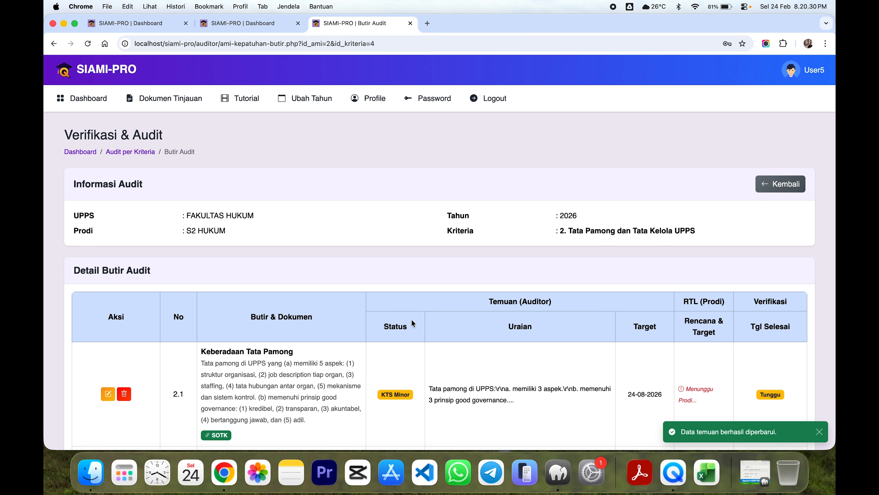
click(772, 184)
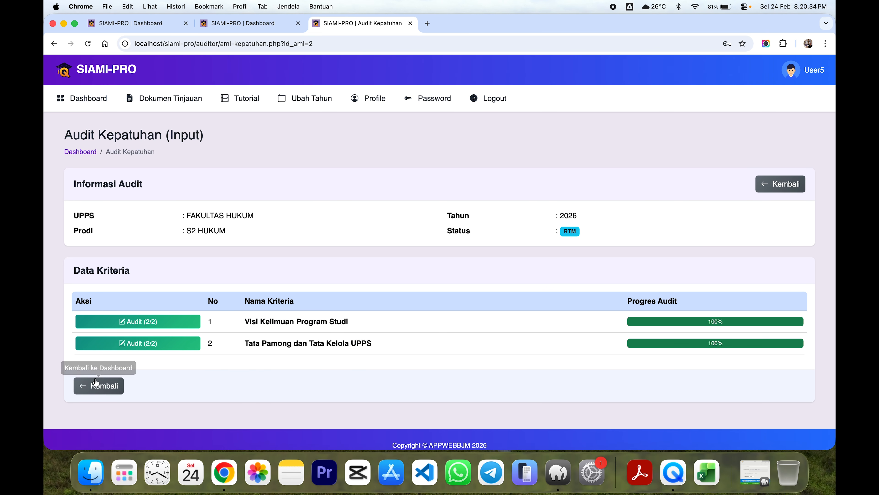
Step: Return to the dashboard and mark the management review of S2 HUKUM as finished with Selesai RTM
click(91, 385)
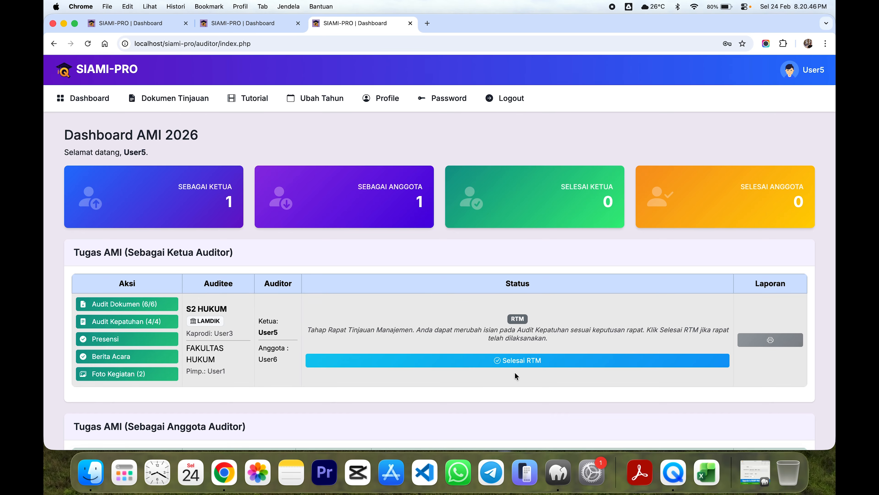
click(516, 360)
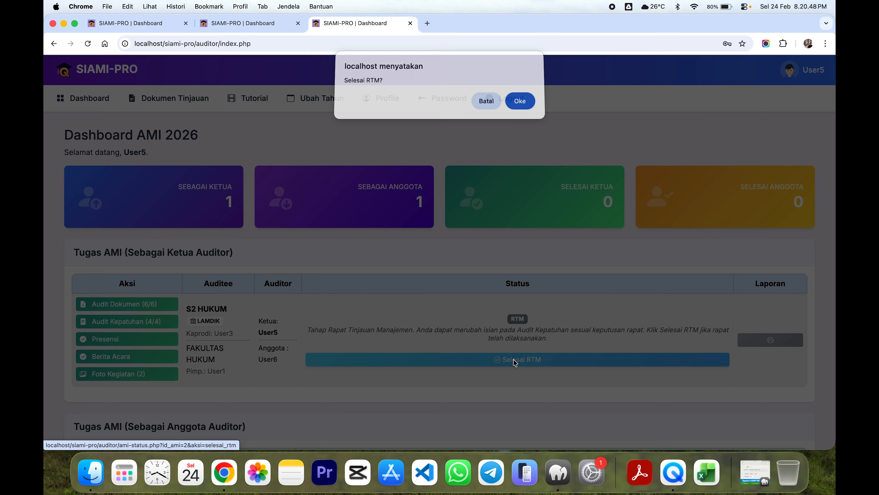
click(522, 101)
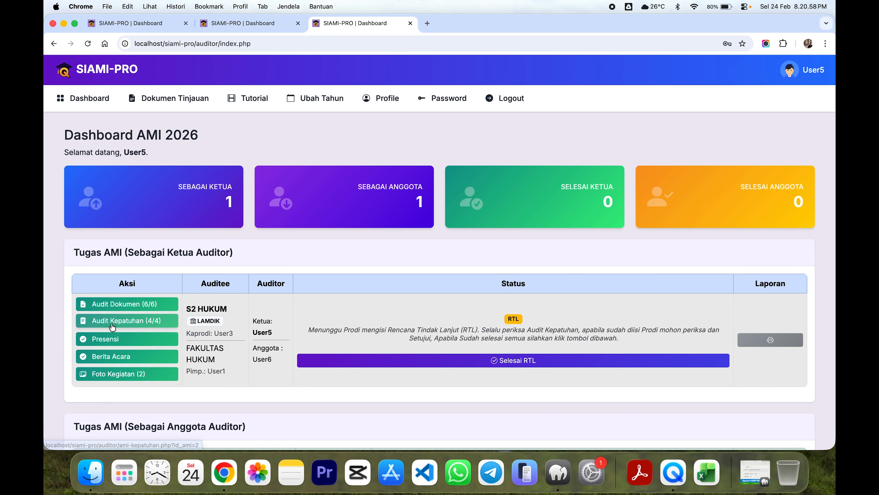
Step: Open the RTL verification of Visi Keilmuan Program Studi in Audit Kepatuhan and review its audit items
click(112, 326)
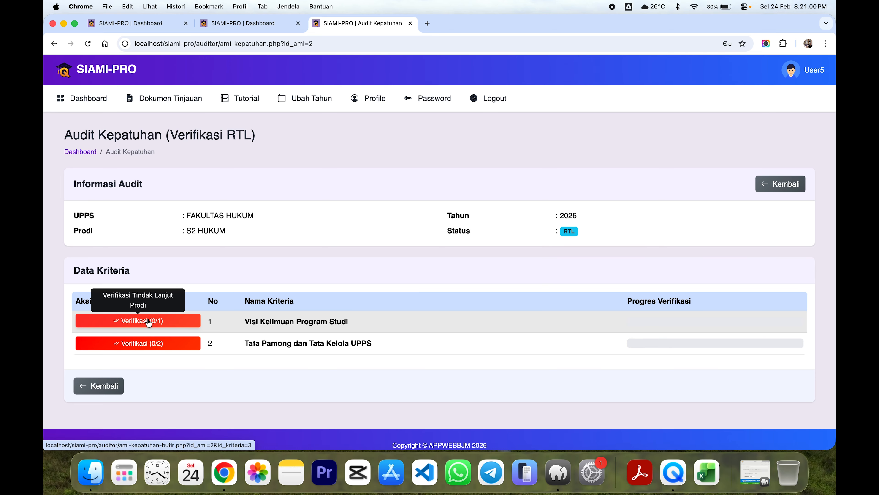
click(170, 325)
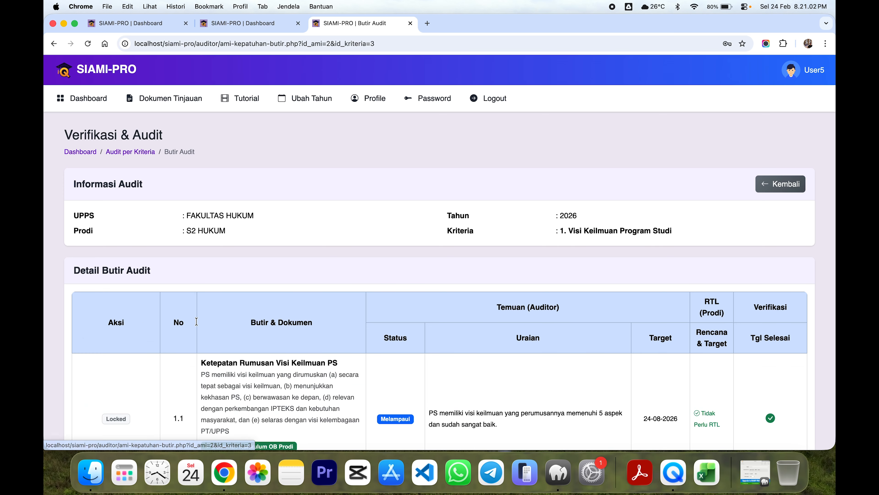
scroll(301, 336, down, 7)
scroll(301, 336, up, 2)
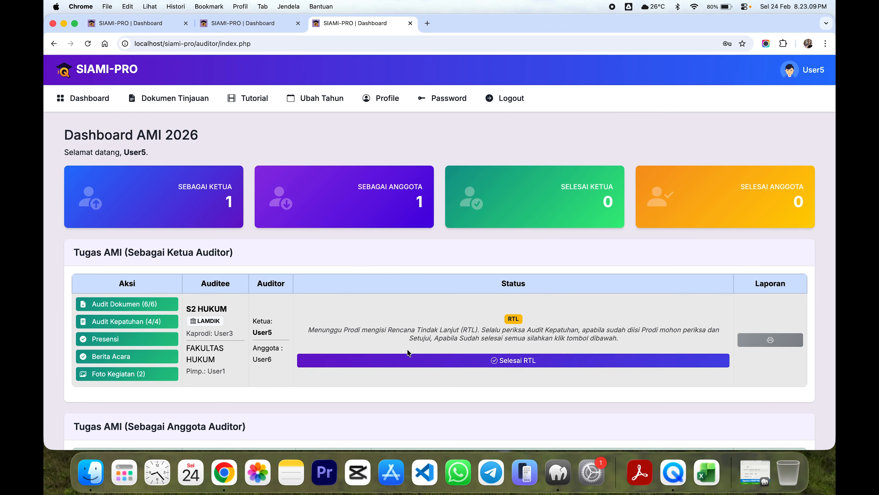
Step: Approve the follow-up plan of item 1.2 under Visi Keilmuan Program Studi in Audit Kepatuhan and return to the criteria list
click(123, 321)
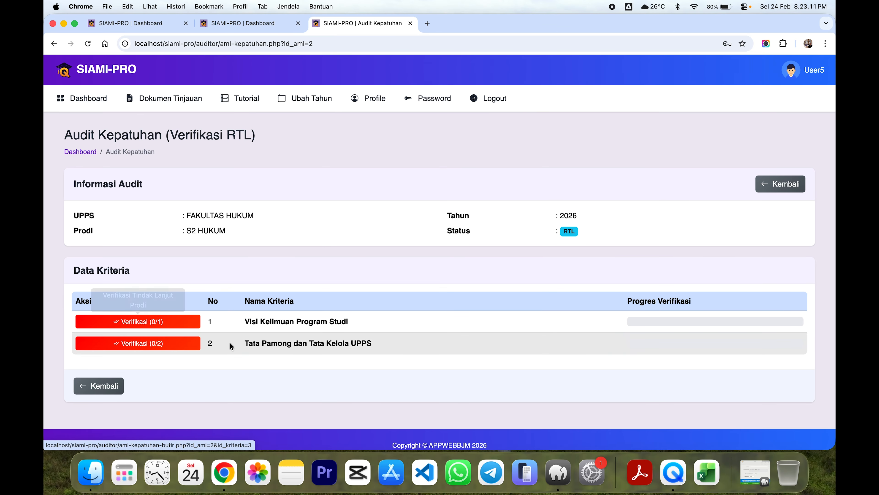
click(161, 325)
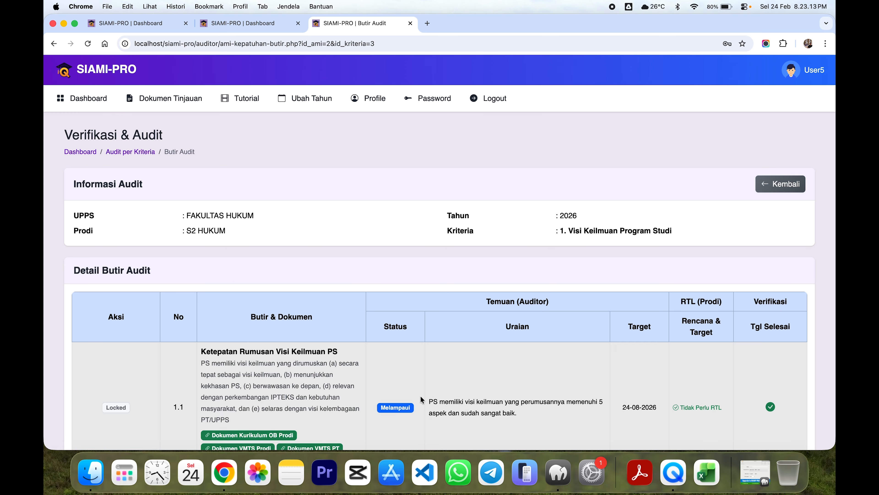
scroll(421, 400, down, 8)
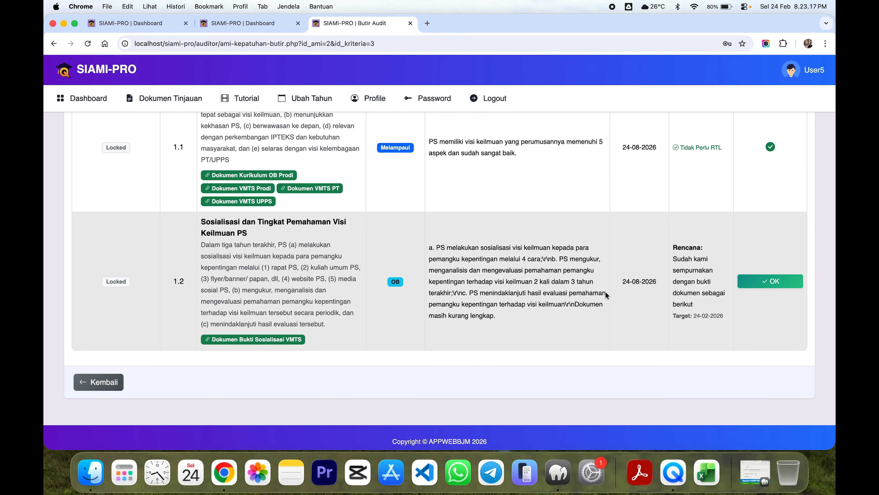
click(765, 284)
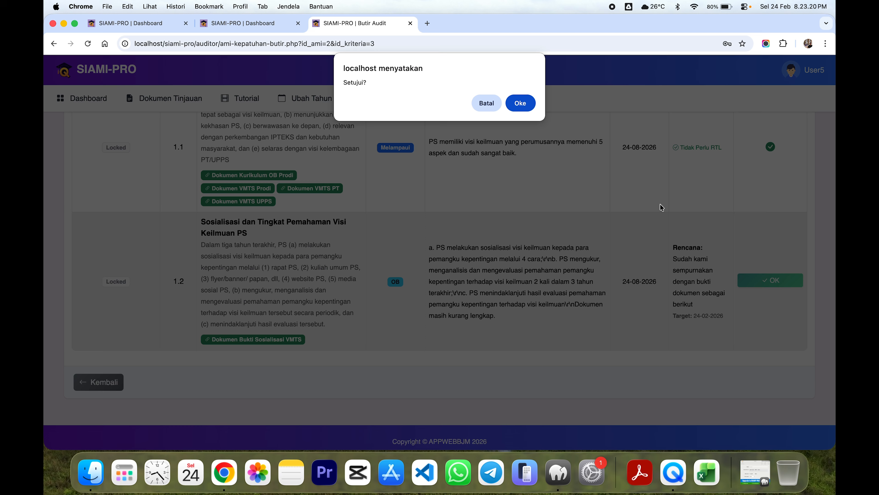
click(524, 104)
scroll(754, 345, down, 5)
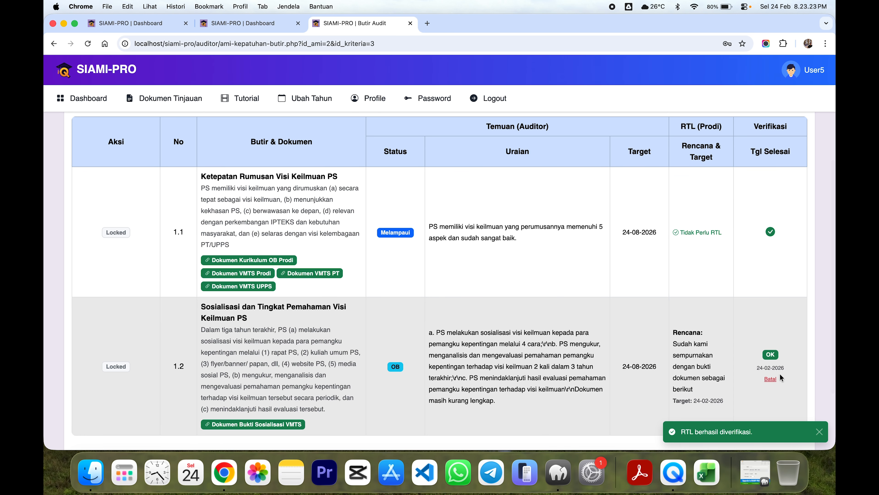
scroll(584, 375, down, 3)
click(95, 373)
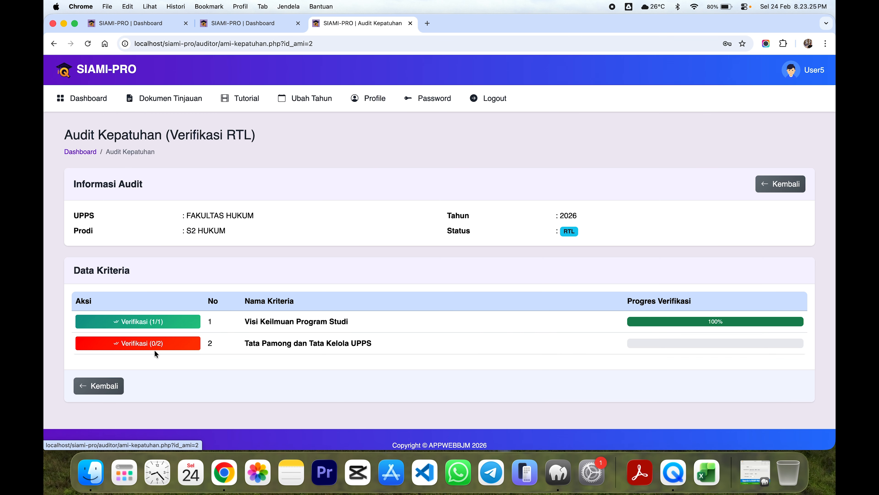
Step: Approve the follow-up plan of item 2.2 Pelaksanaan Tata Kelola under Tata Pamong dan Tata Kelola UPPS and return to the criteria list
click(175, 343)
scroll(523, 358, down, 7)
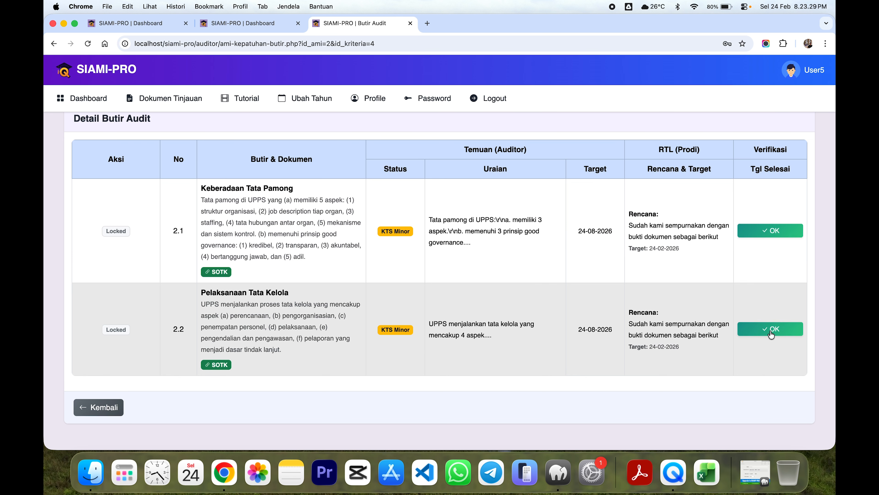
click(771, 331)
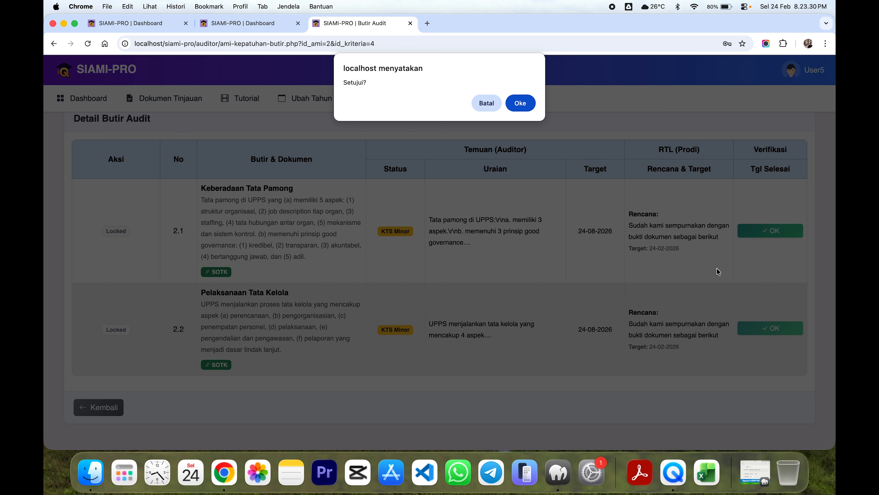
click(524, 104)
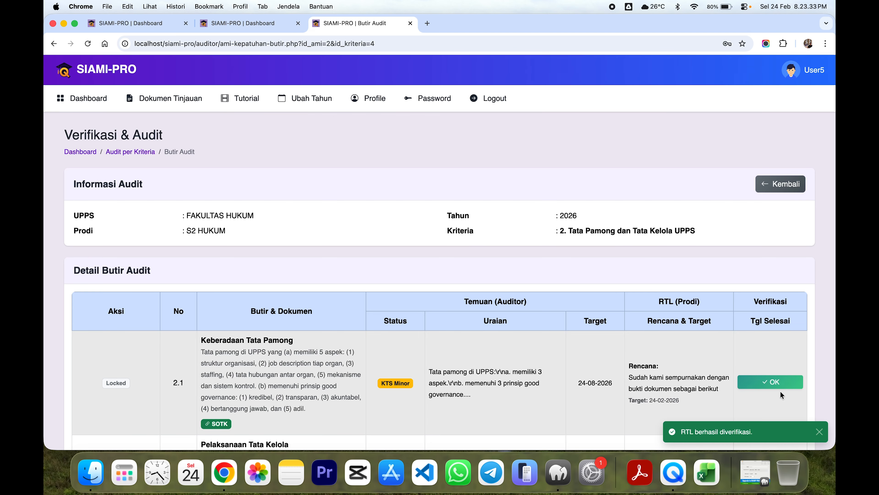
scroll(781, 392, down, 5)
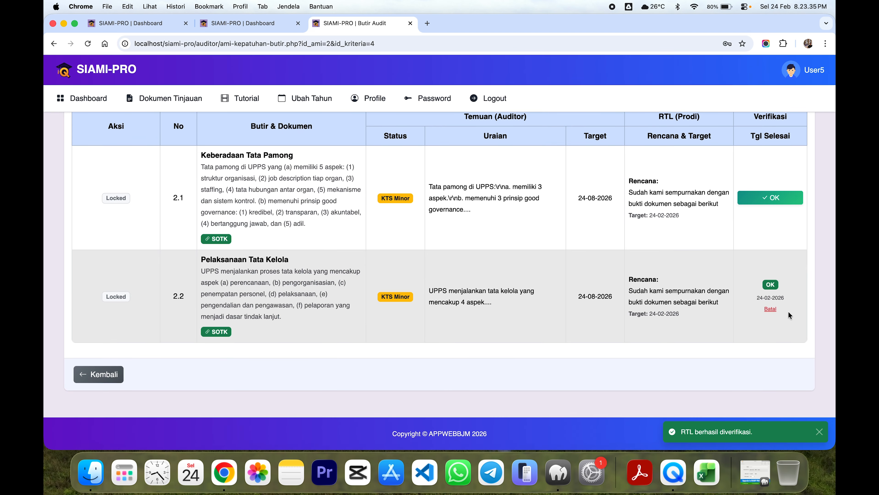
scroll(749, 304, up, 2)
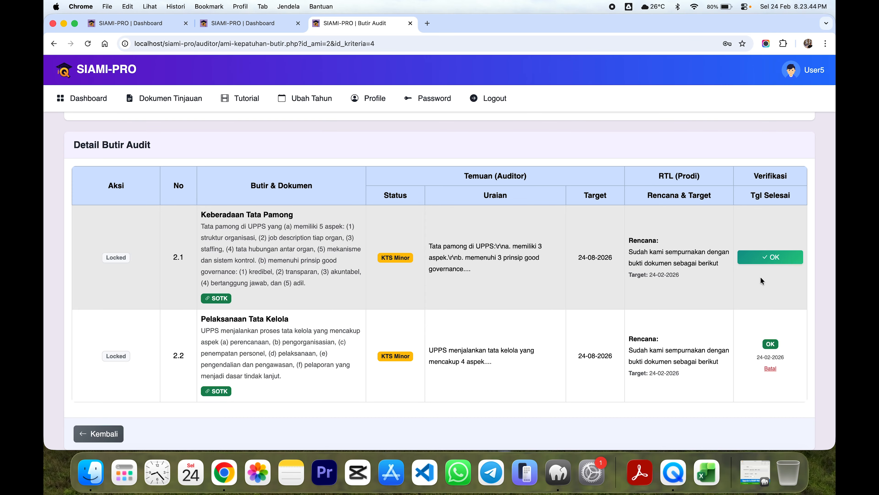
scroll(437, 326, down, 3)
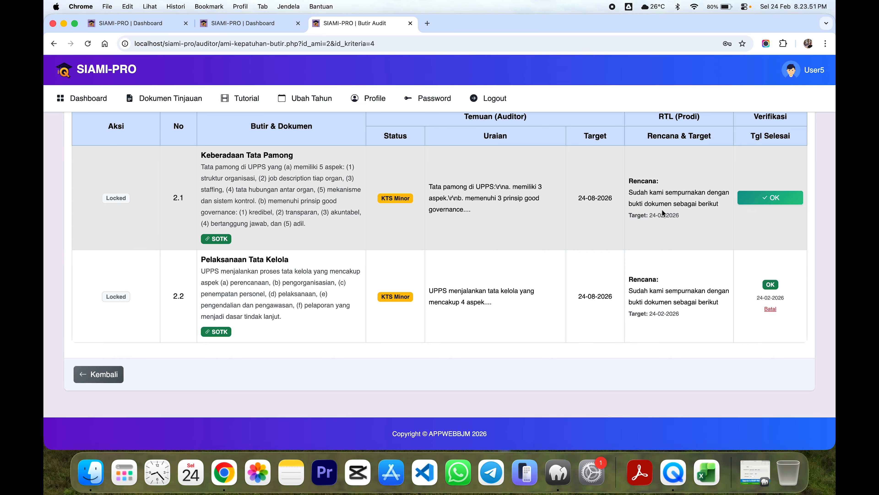
click(91, 381)
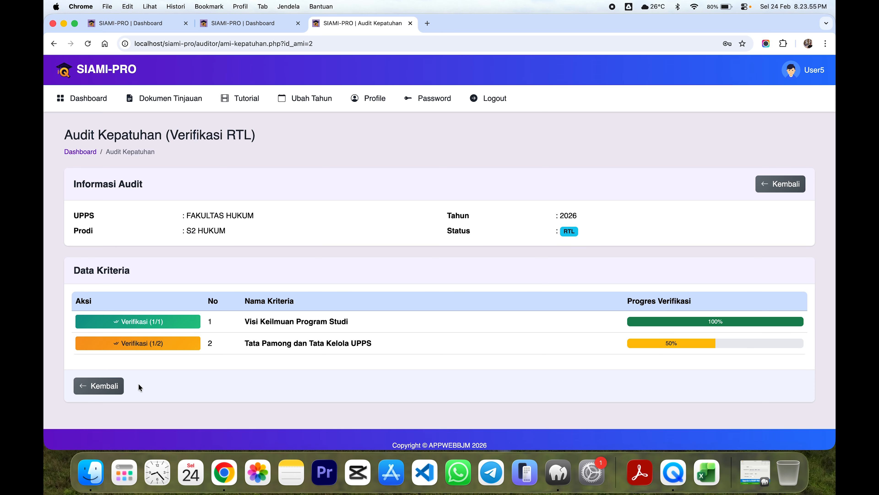
Step: Return to the dashboard and close the follow-up stage of the S2 HUKUM audit with Selesai RTL
click(108, 388)
scroll(268, 383, down, 3)
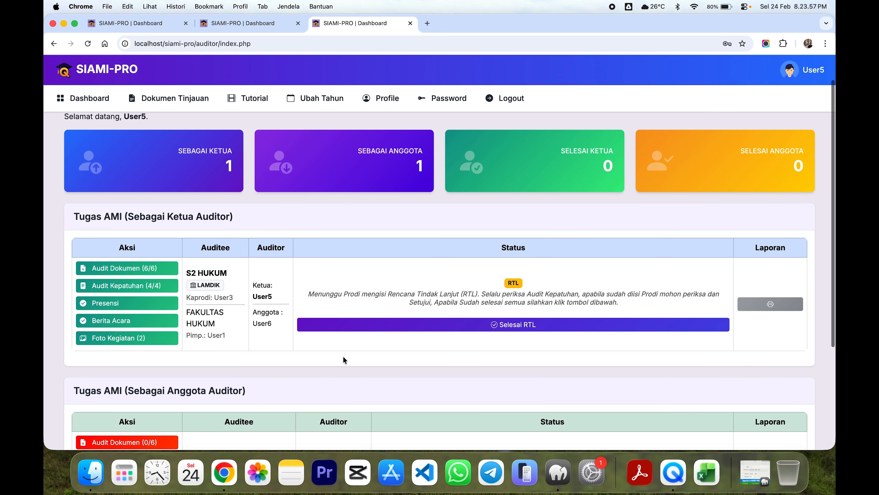
scroll(362, 358, down, 1)
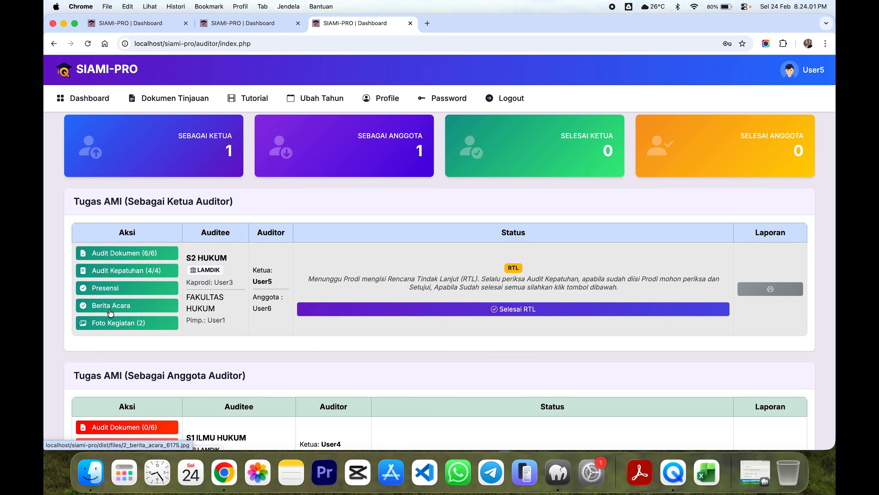
click(507, 309)
click(519, 109)
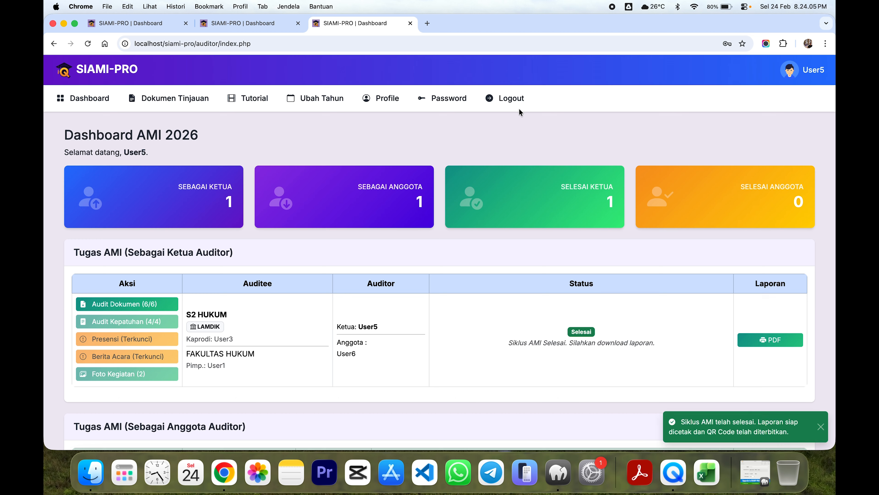
Step: Open the S2 HUKUM PDF report and review its document audit, initial and final findings recaps, signatures and Berita Acara
scroll(585, 335, down, 1)
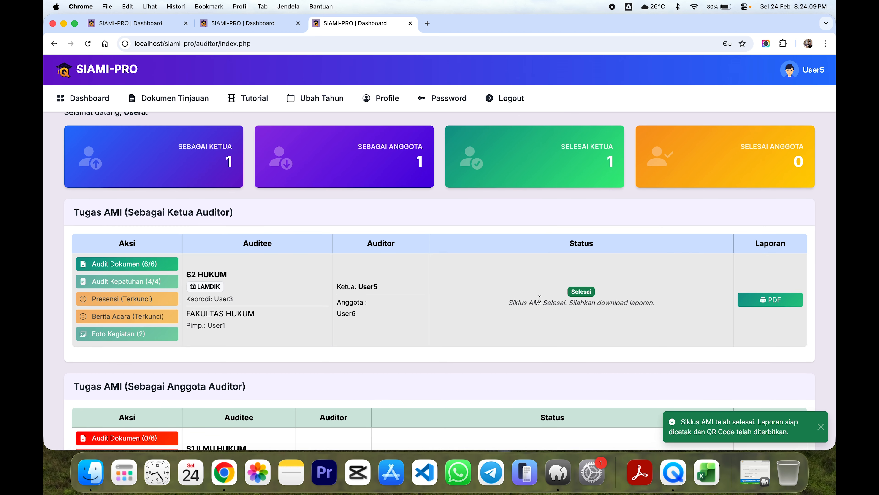
click(771, 299)
scroll(482, 268, down, 20)
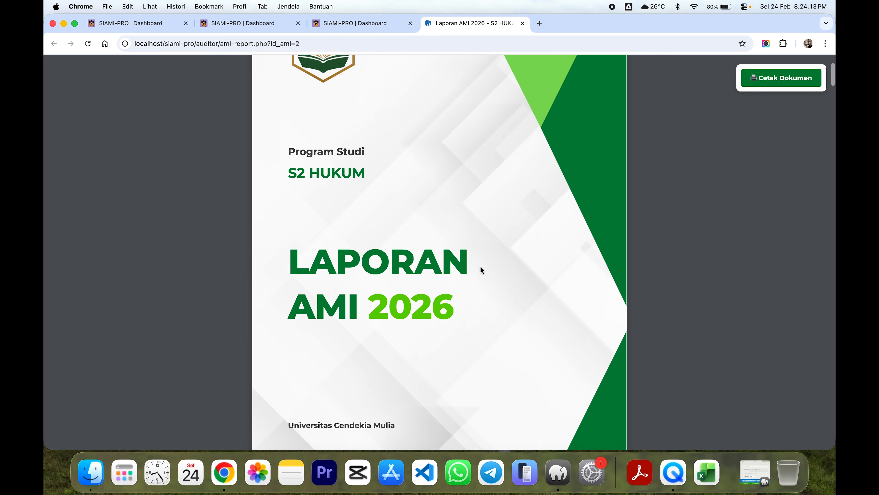
scroll(480, 267, down, 20)
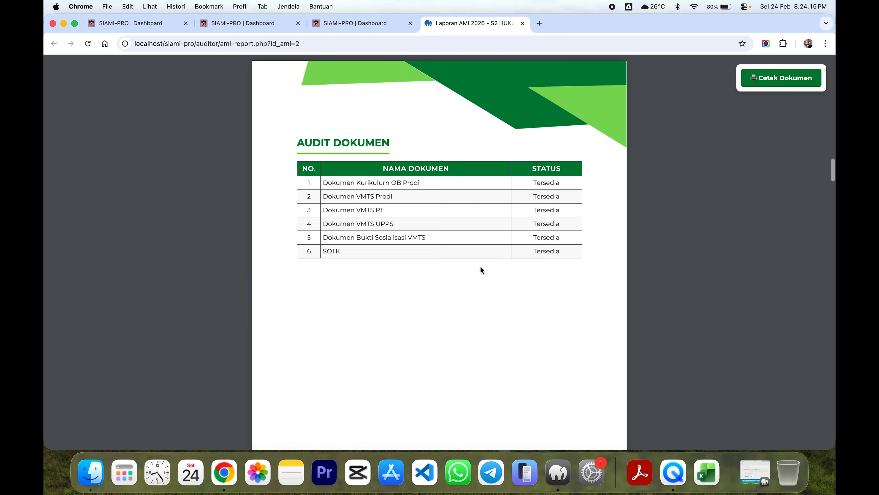
scroll(482, 270, up, 5)
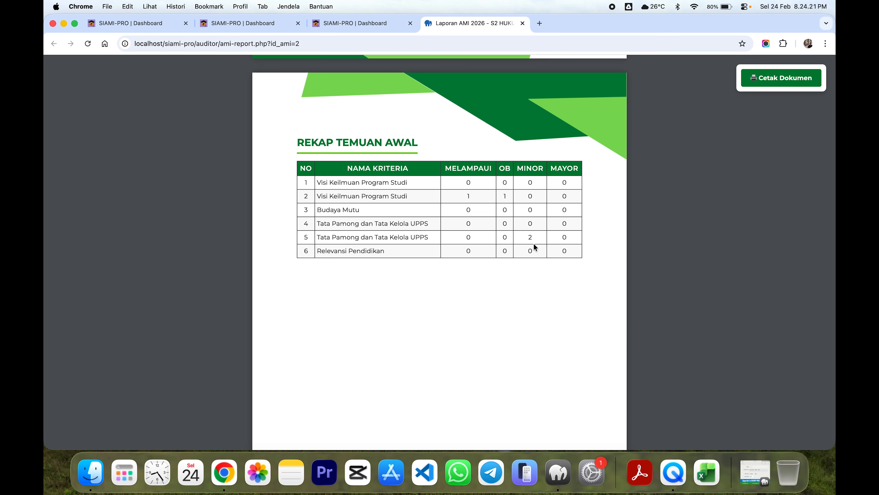
scroll(489, 269, down, 10)
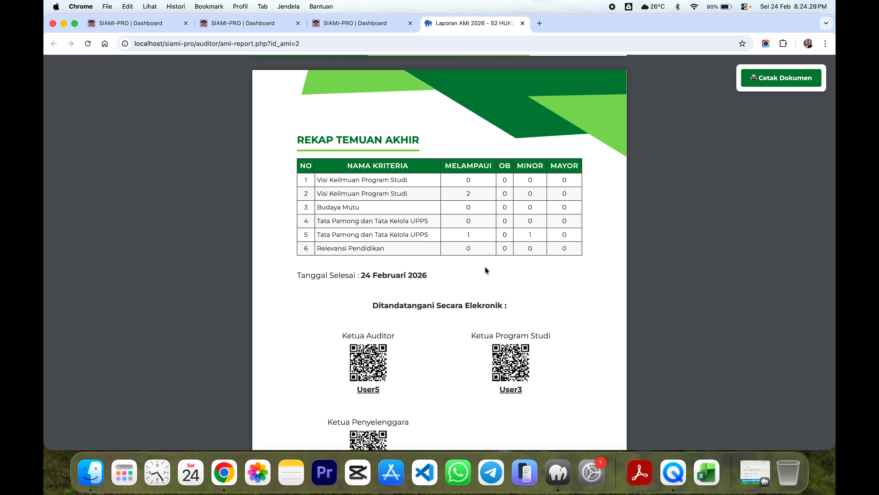
scroll(485, 272, down, 3)
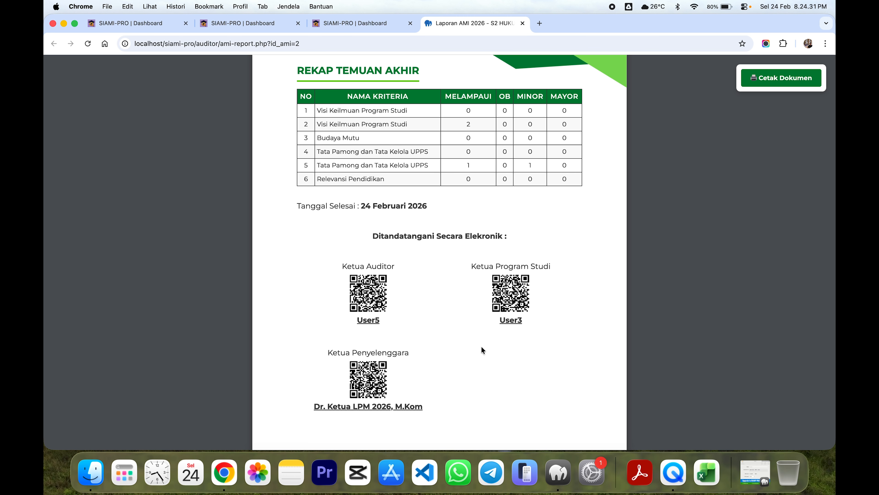
scroll(499, 329, down, 10)
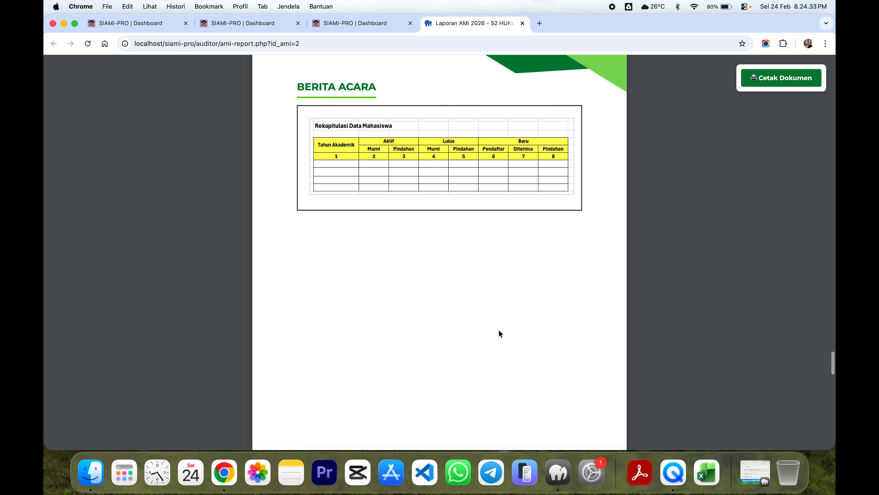
Step: Preview printing the audit report with Simpan sebagai PDF as the destination, and cancel the print dialog
click(789, 82)
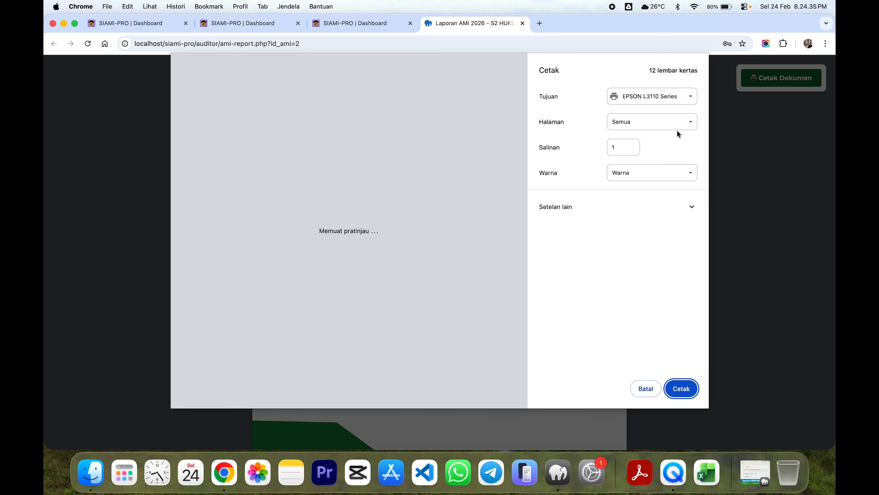
click(660, 95)
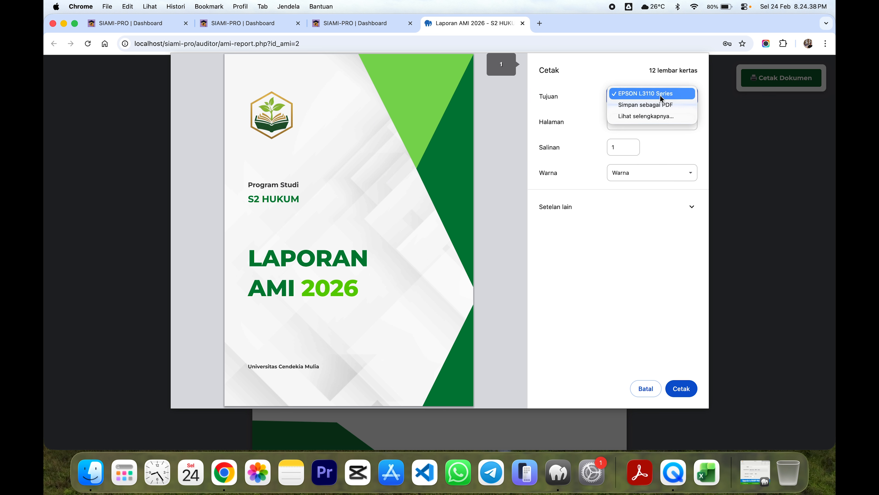
click(658, 106)
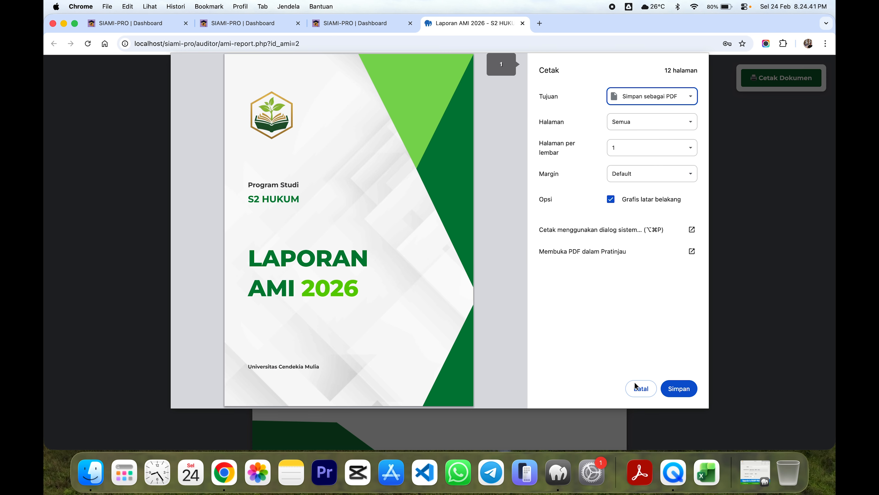
click(636, 384)
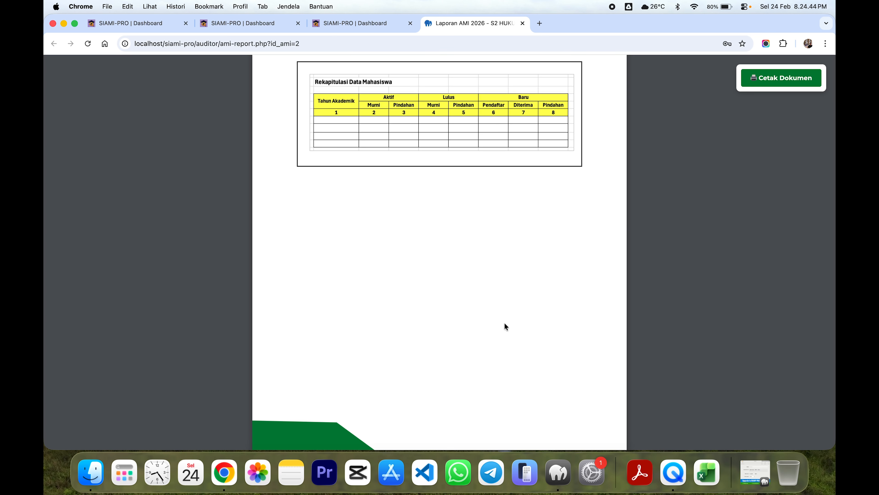